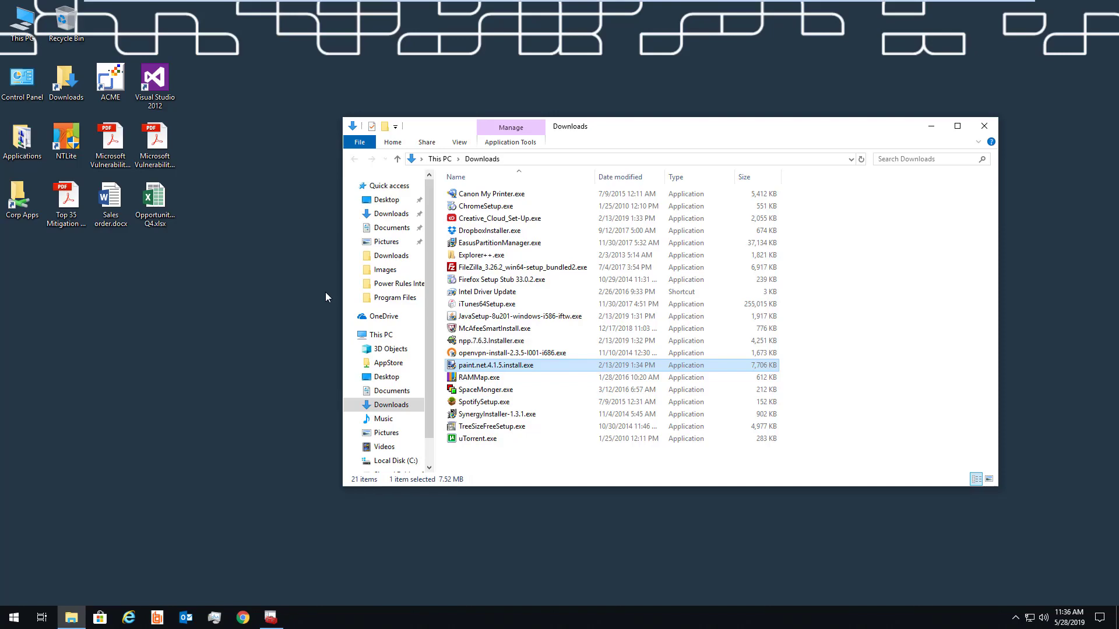
Try to run paint.net.4.1.5.install.exe and the Intel Driver Update shortcut from Downloads, declining the elevation requests
double_click(488, 366)
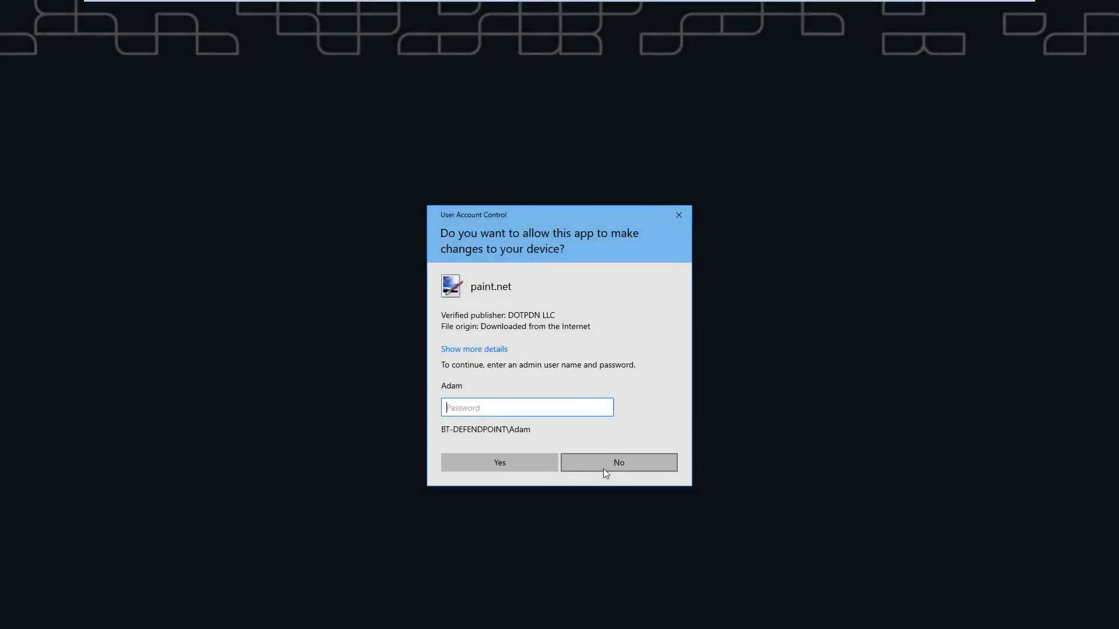
click(603, 469)
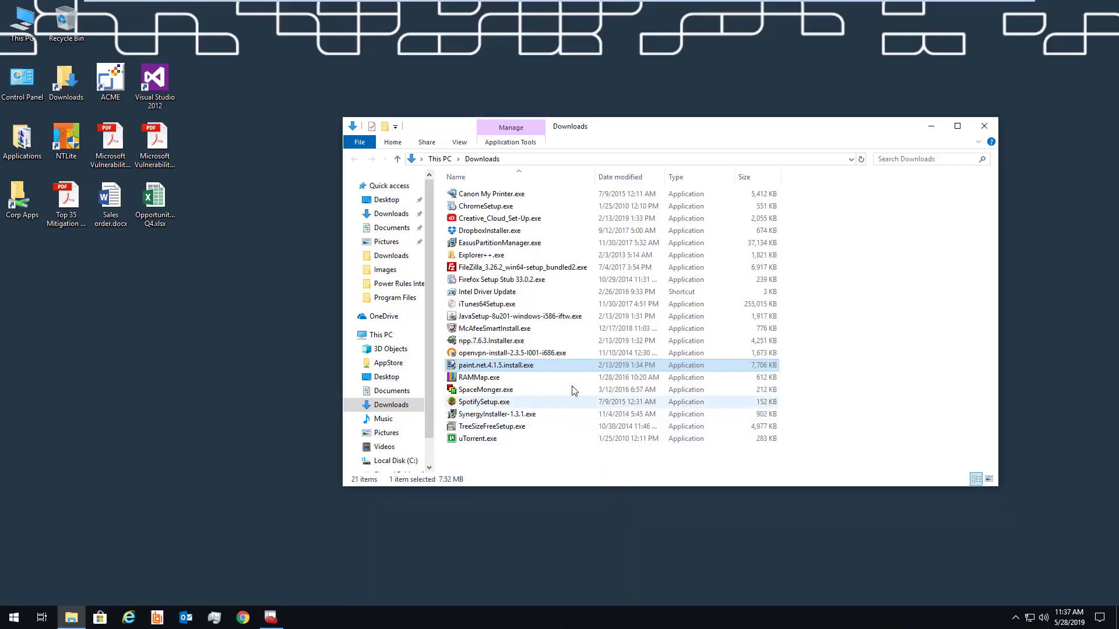
double_click(539, 297)
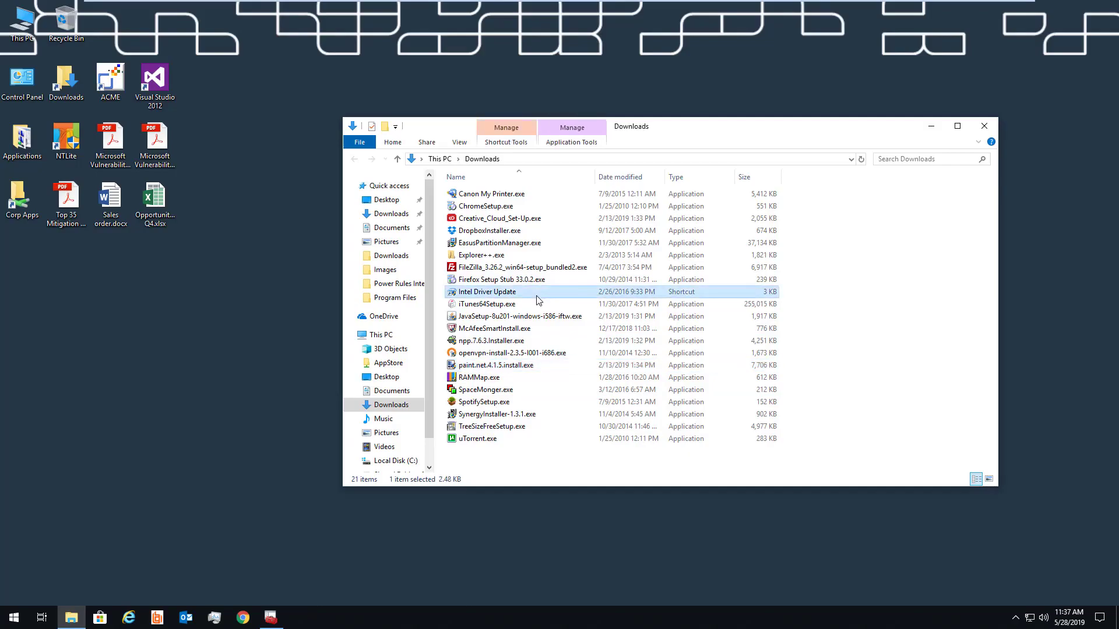
click(618, 434)
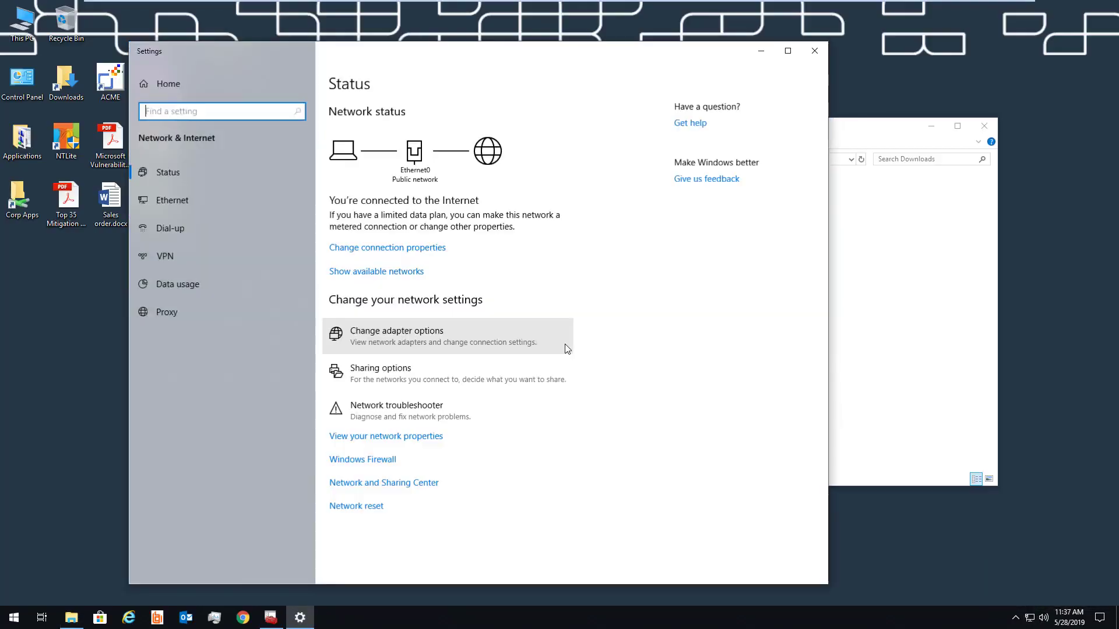
Try to open the Ethernet0 adapter's properties from the network adapter options, declining the administrator credential request
click(565, 348)
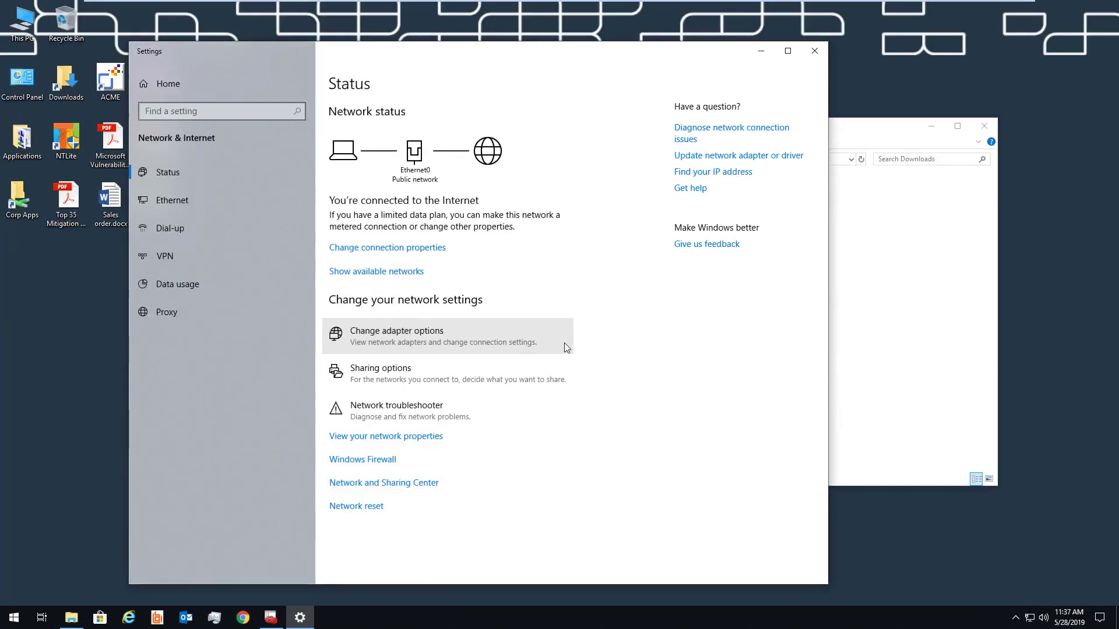
right_click(348, 202)
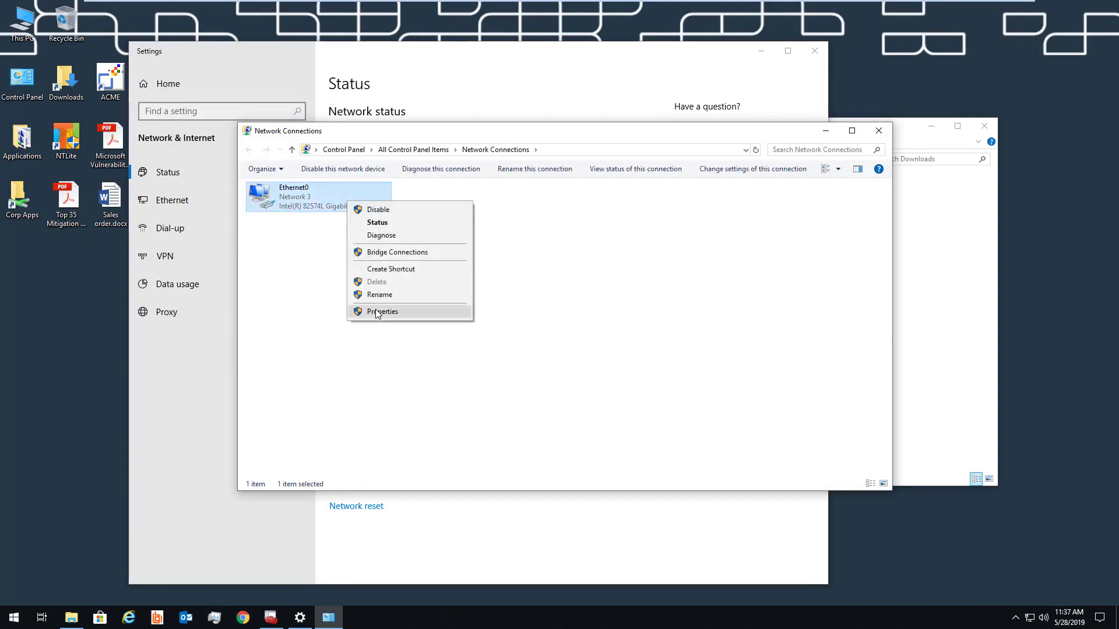
click(376, 310)
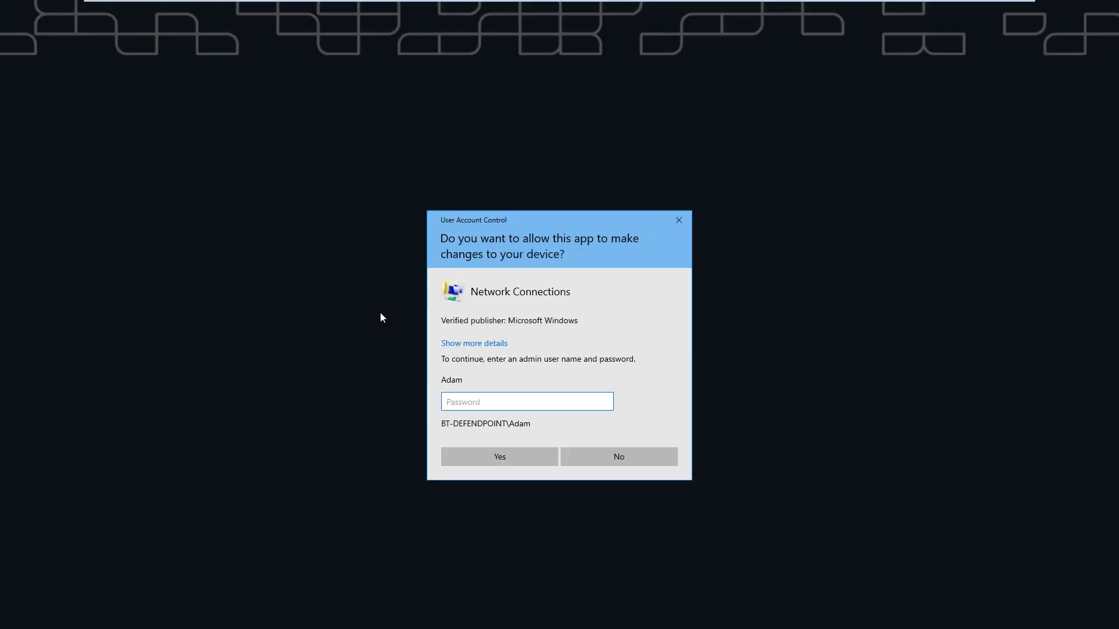
click(582, 457)
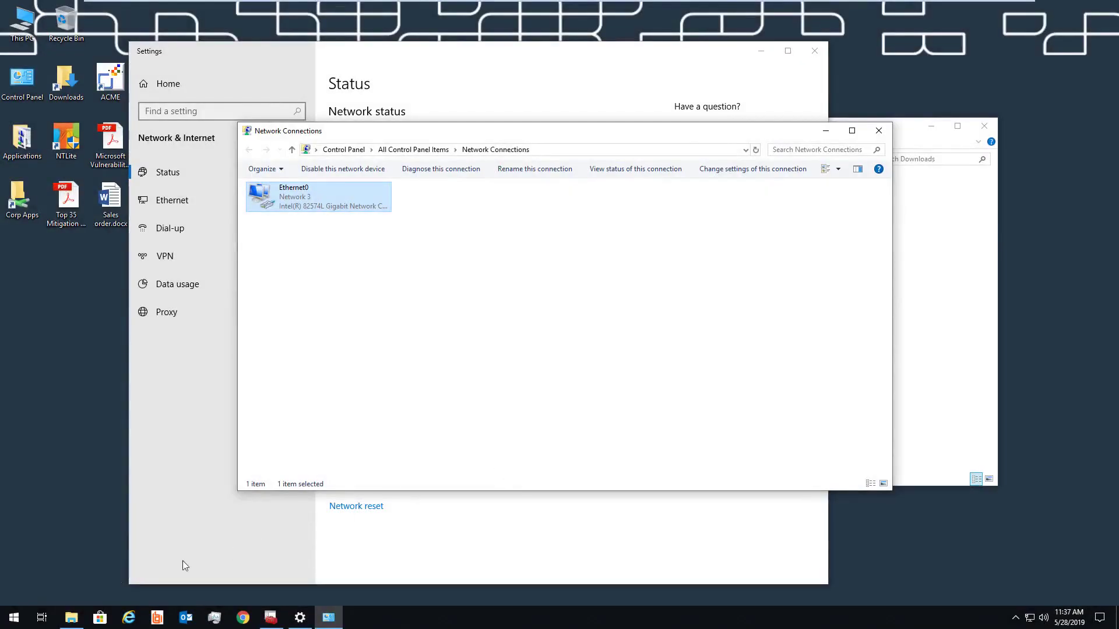
Search Windows for "cmd" and launch Command Prompt as administrator
click(14, 618)
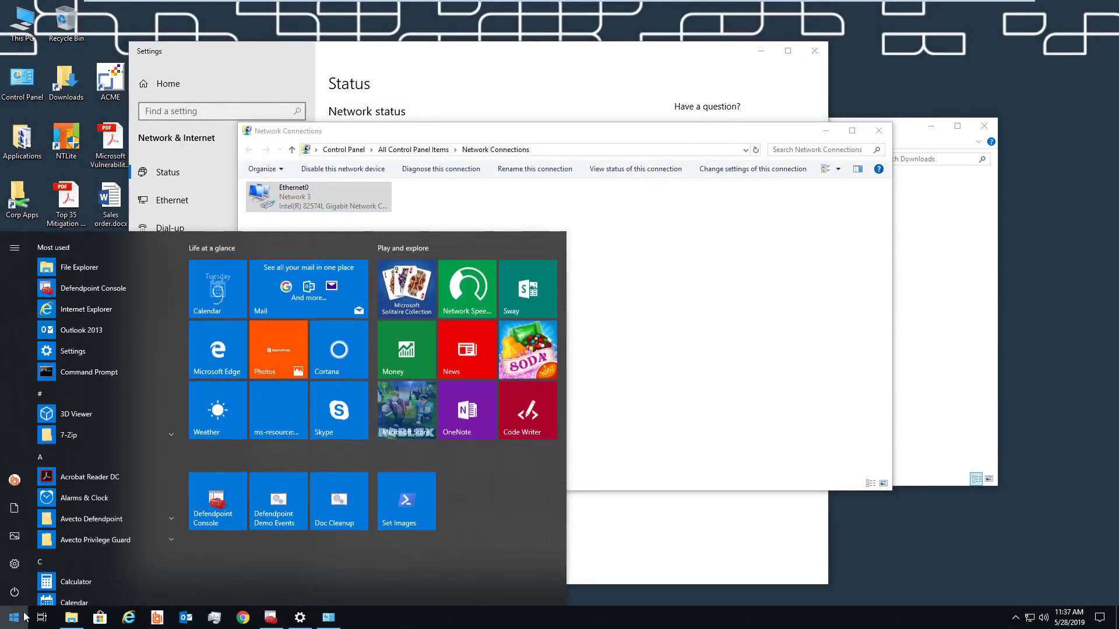
text(cmd)
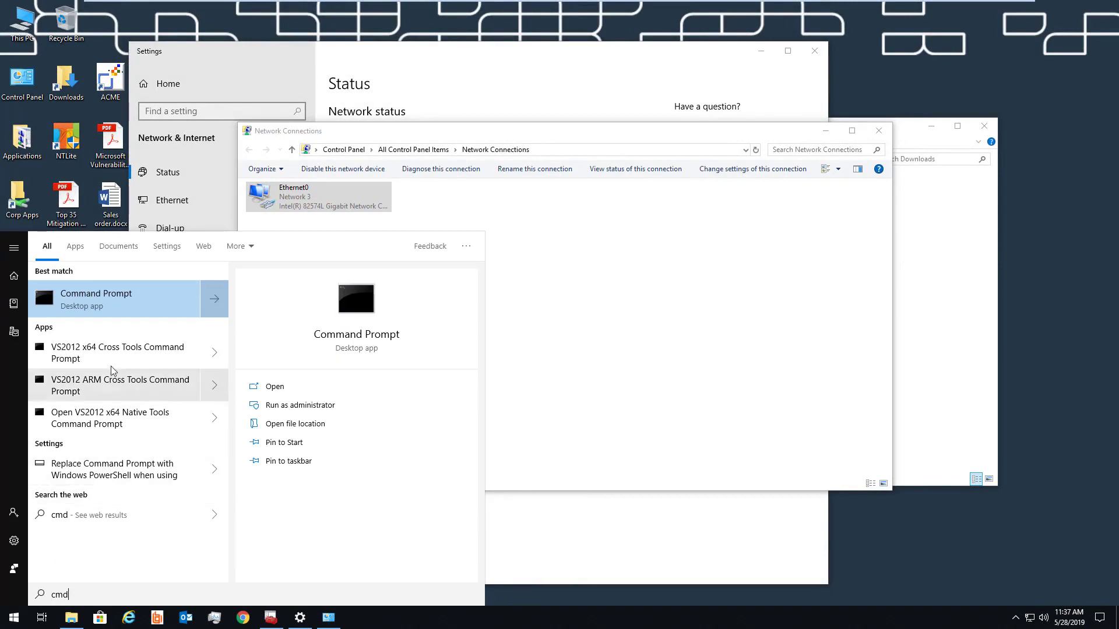
right_click(120, 301)
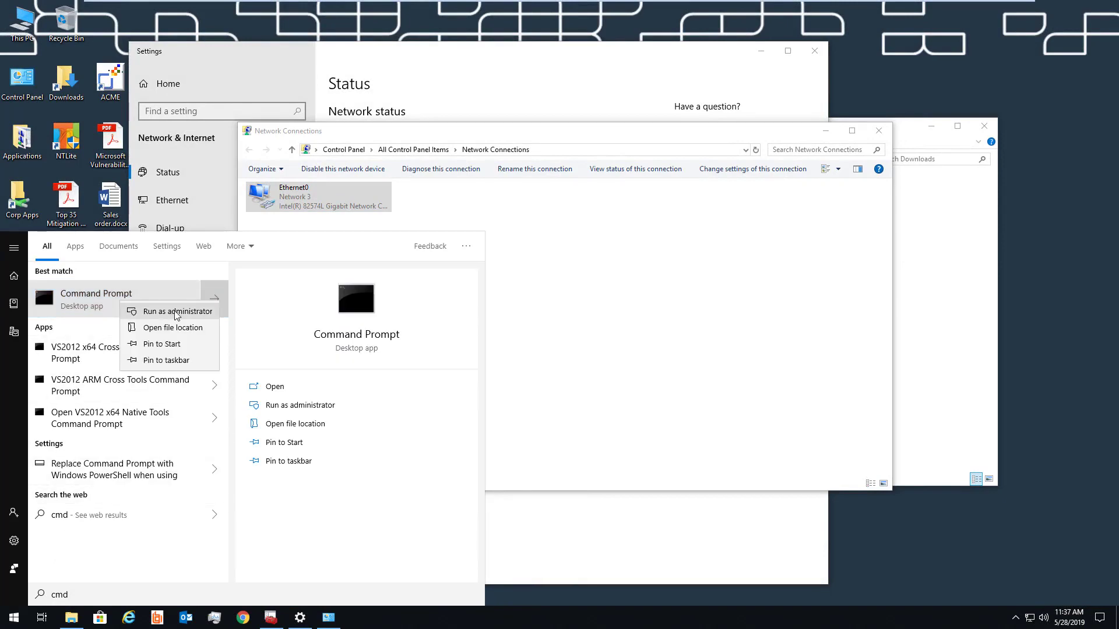
click(168, 316)
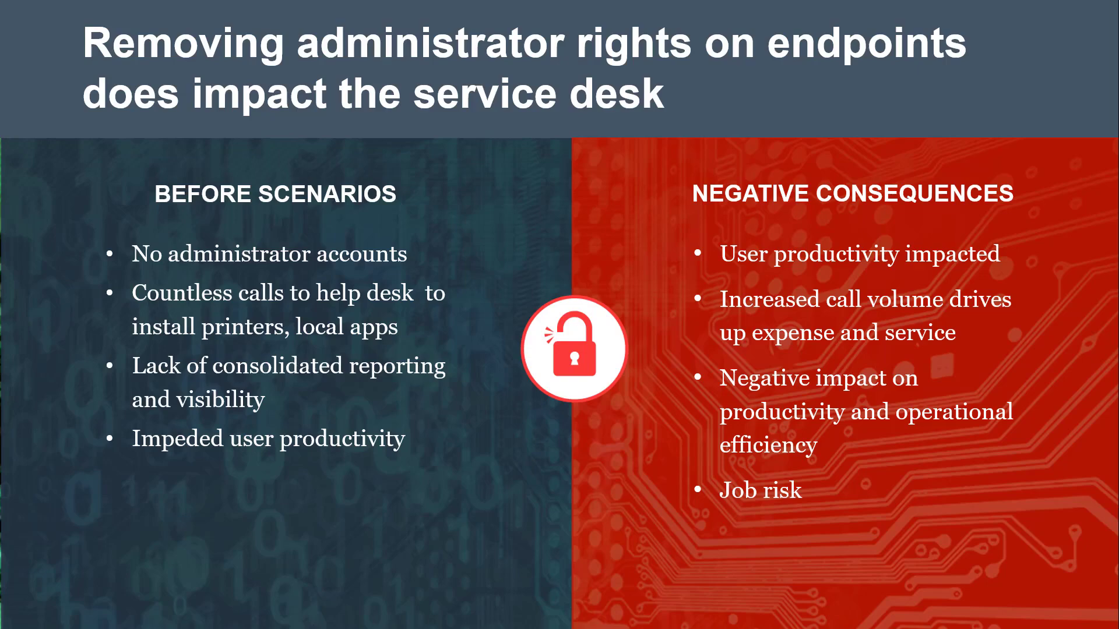
key(Right)
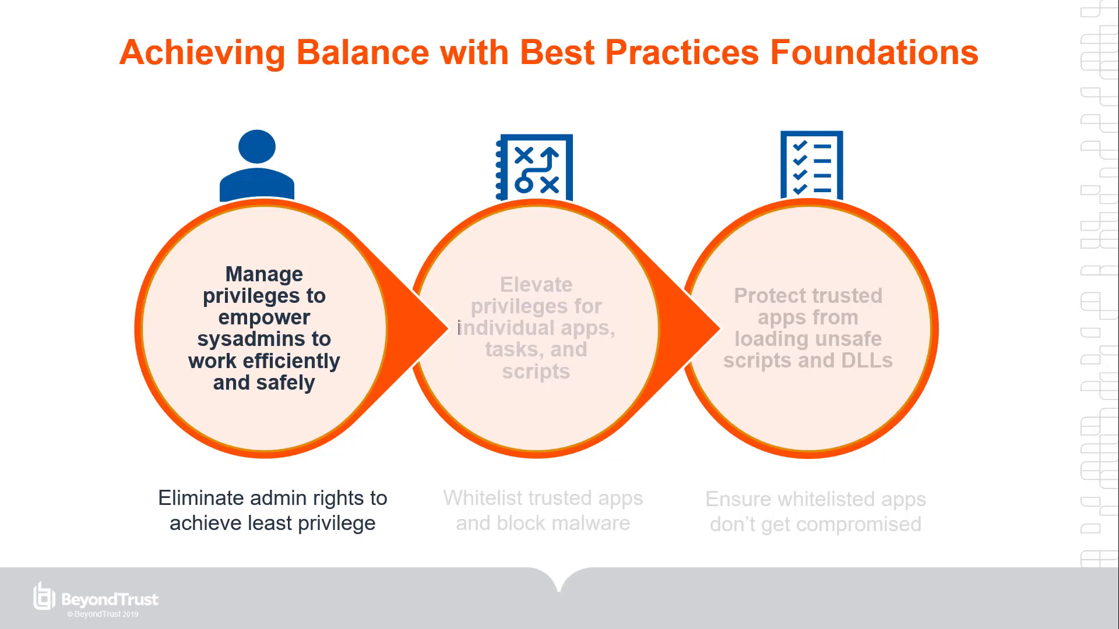
key(Right)
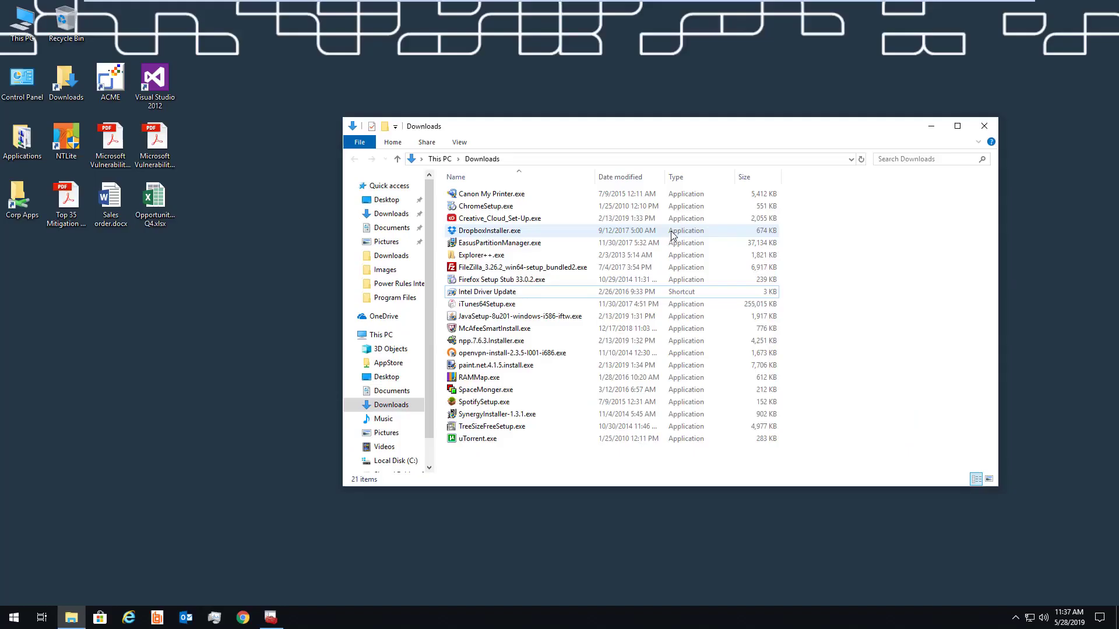
Try to run DropboxInstaller.exe from Downloads, allowing the file to run but declining the administrator credential request
double_click(672, 232)
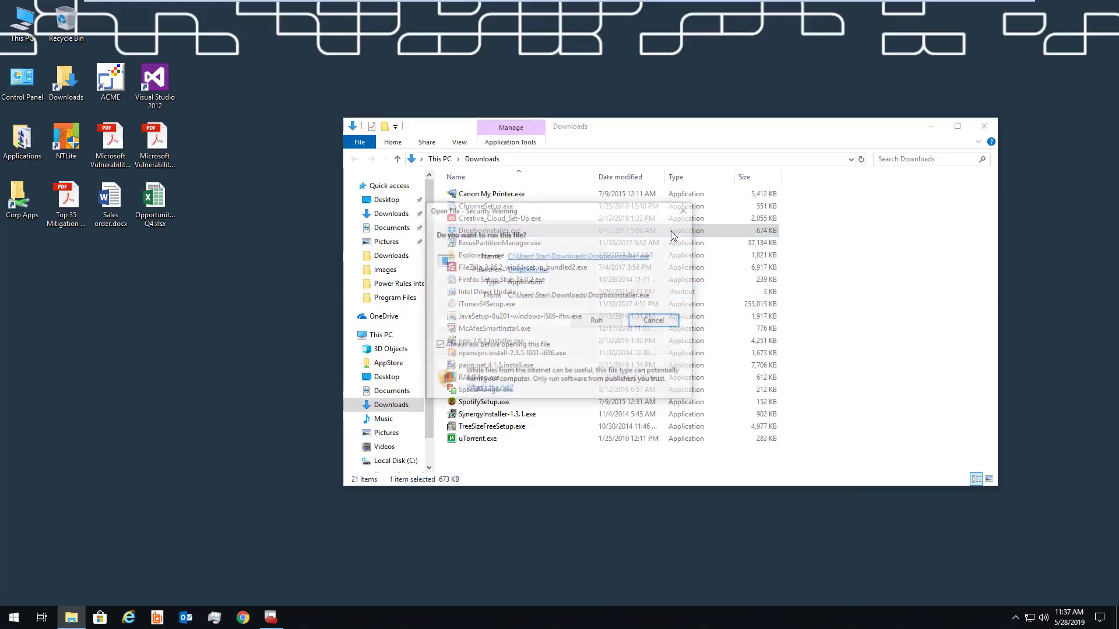
click(608, 324)
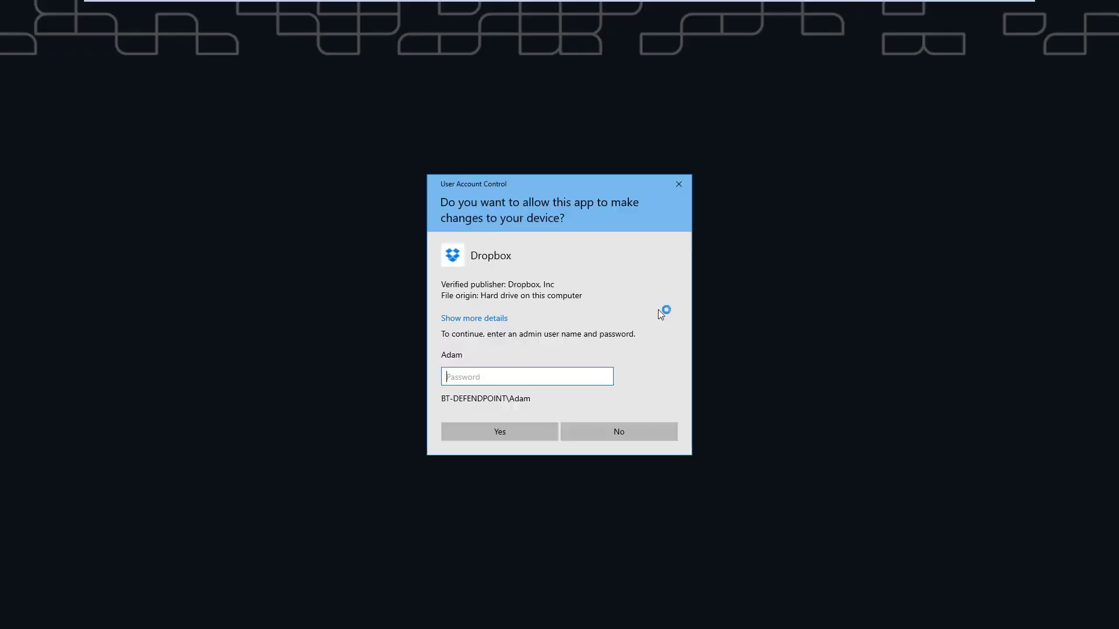
click(670, 435)
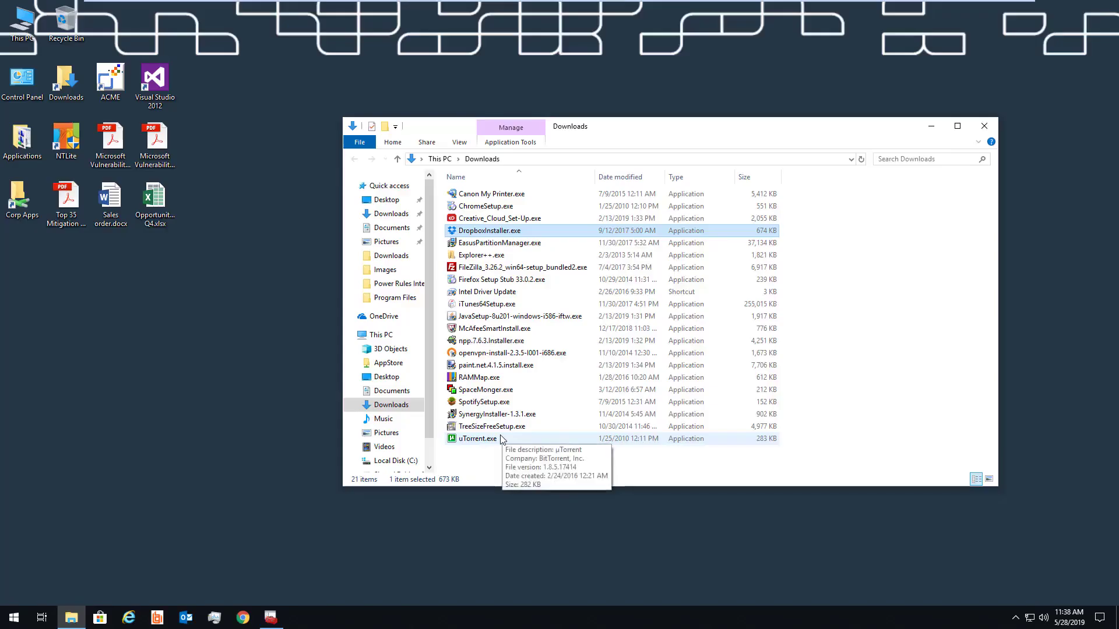
Launch uTorrent.exe from Downloads as a standard user and close its window
double_click(478, 439)
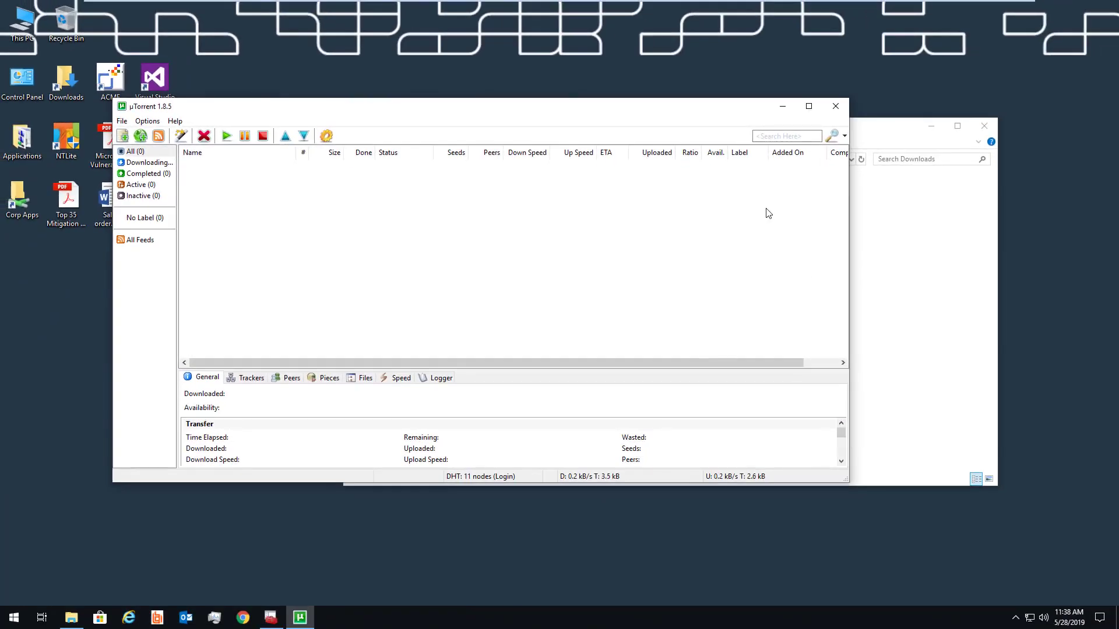
click(835, 106)
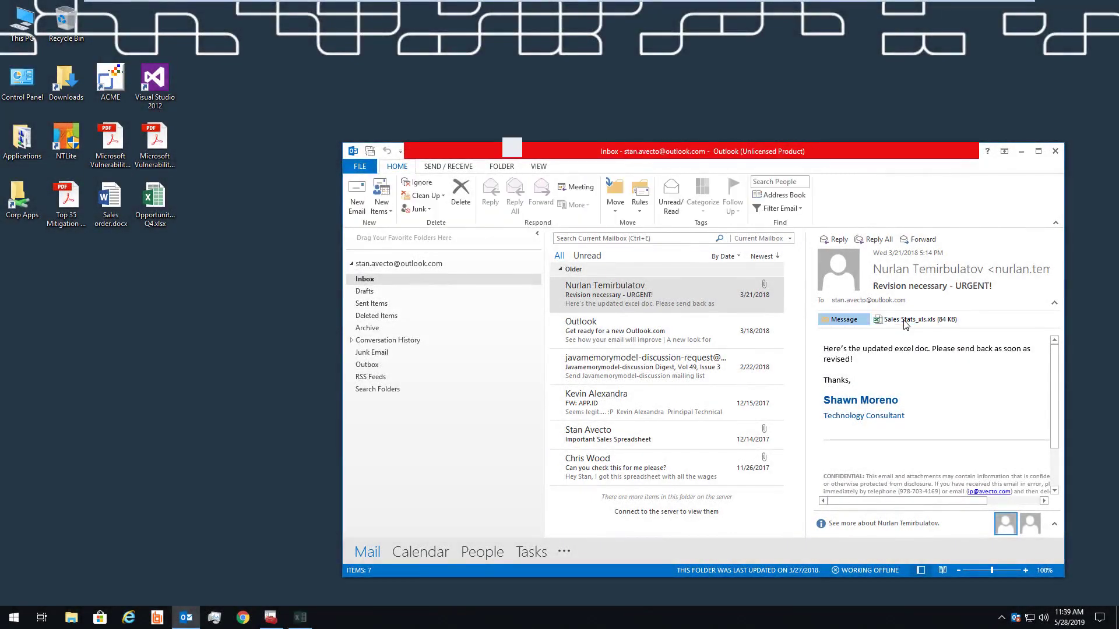
Open the Sales Stats_xls.xls attachment from the "Revision necessary - URGENT!" email in Excel and enable editing
double_click(905, 322)
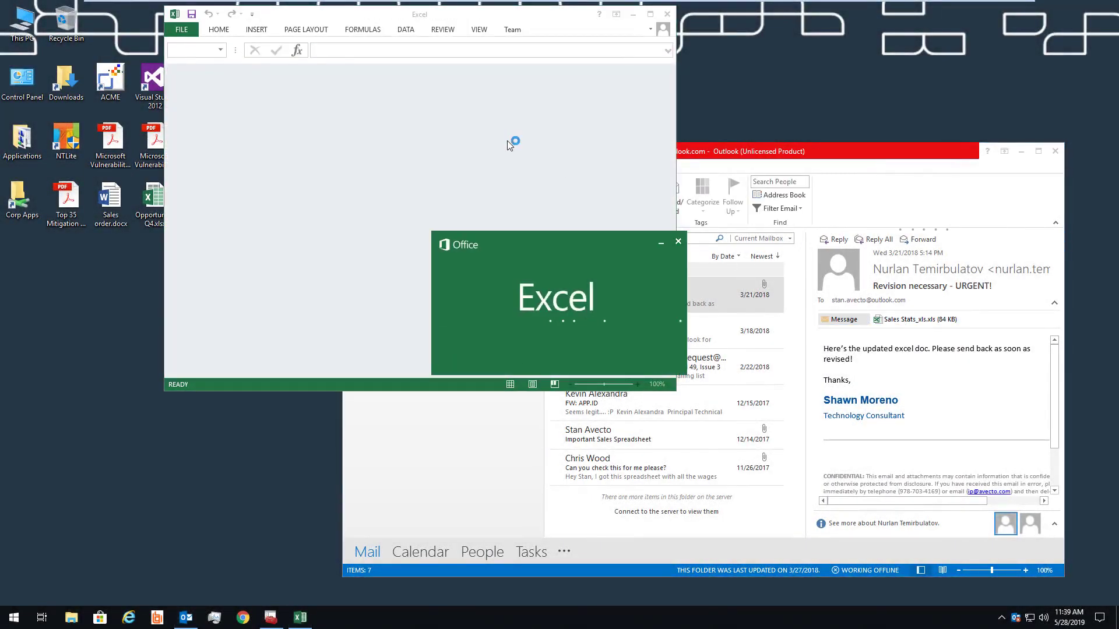
click(627, 52)
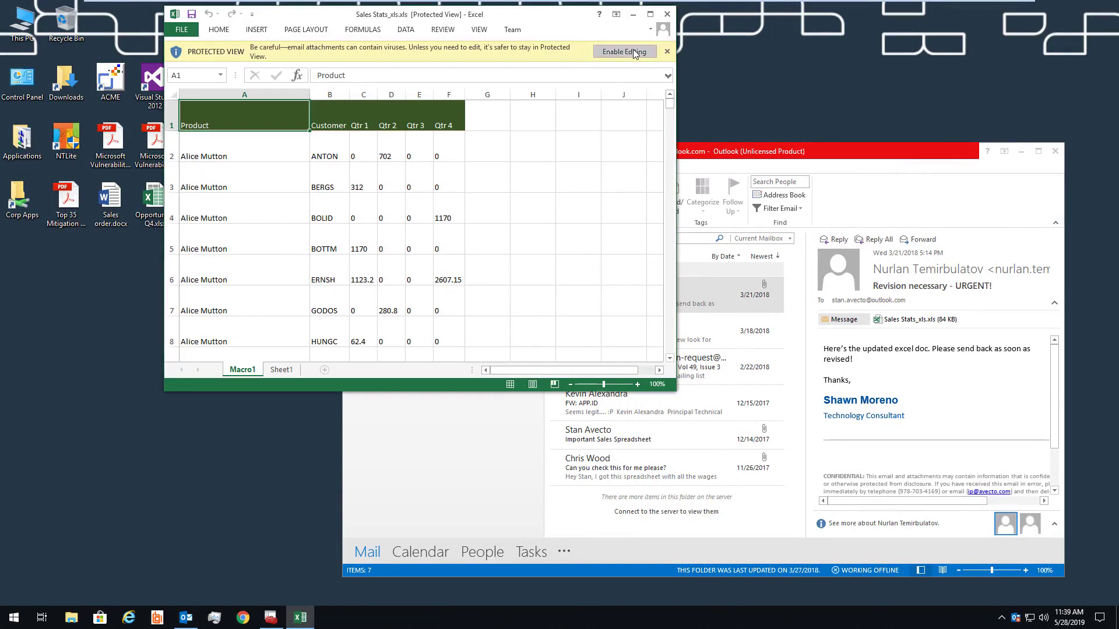
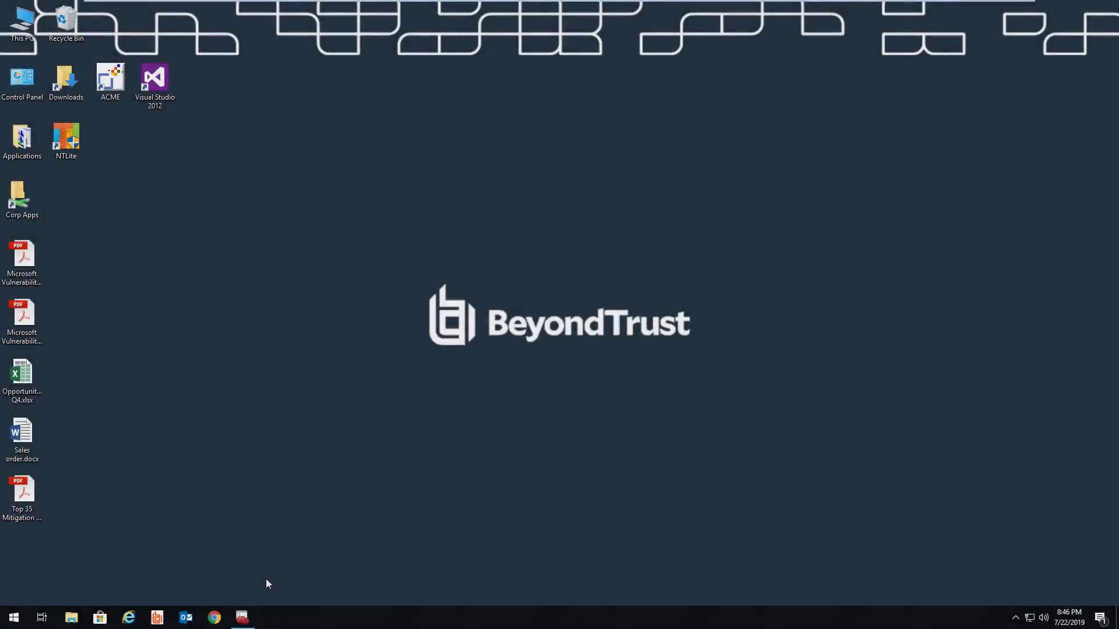
Switch to the Defendpoint console and import the QuickStart for Windows policy template into the computer's Privilege Management Settings
click(241, 619)
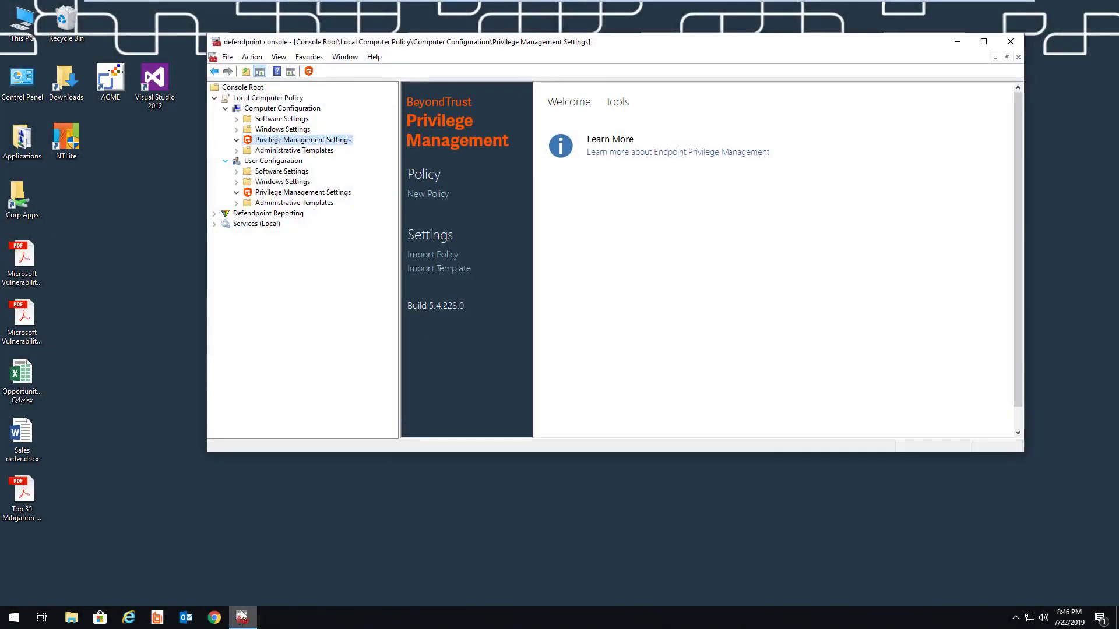
click(457, 272)
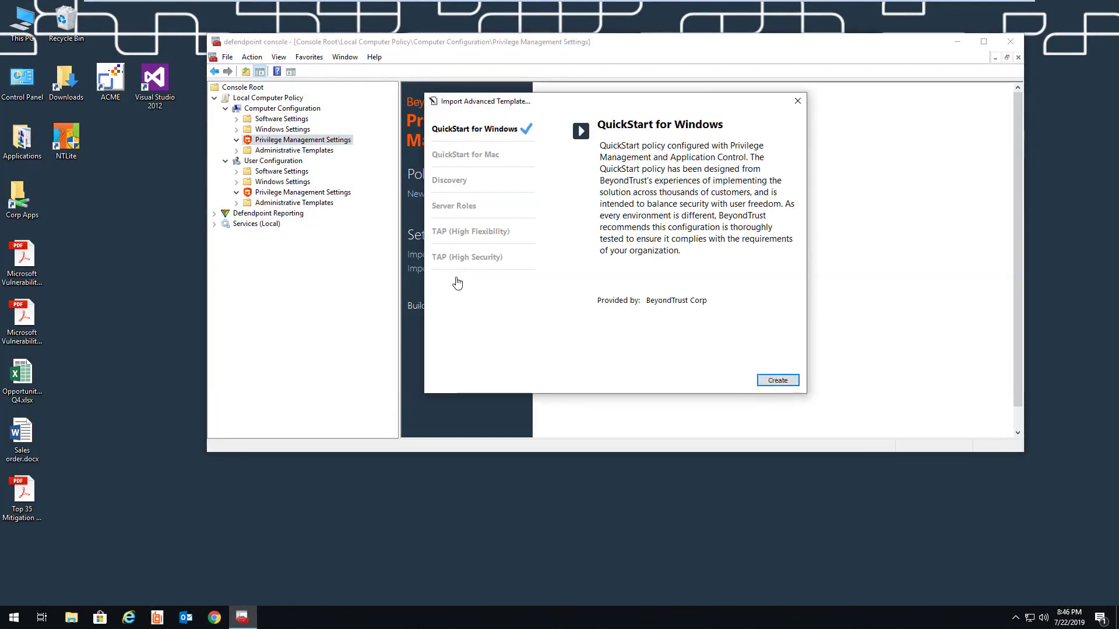
click(472, 156)
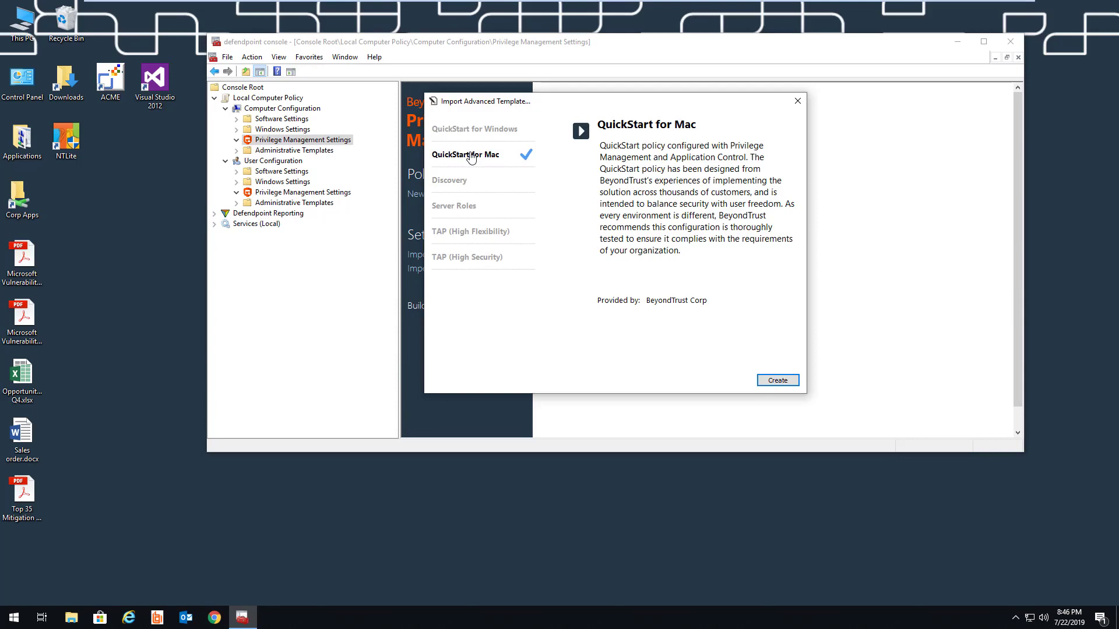
click(472, 131)
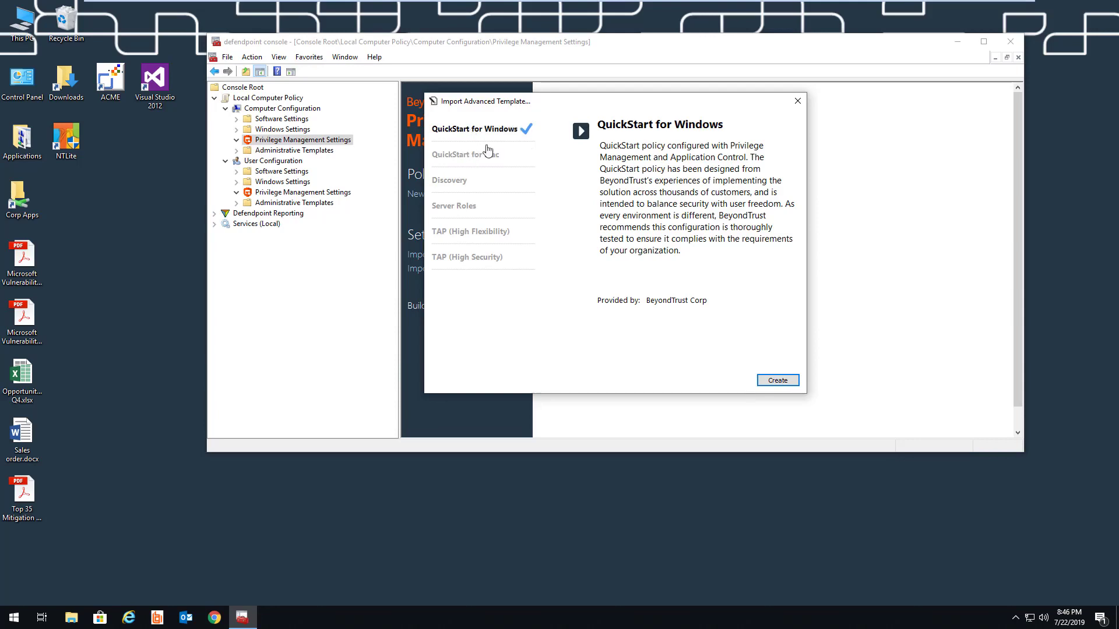
click(795, 382)
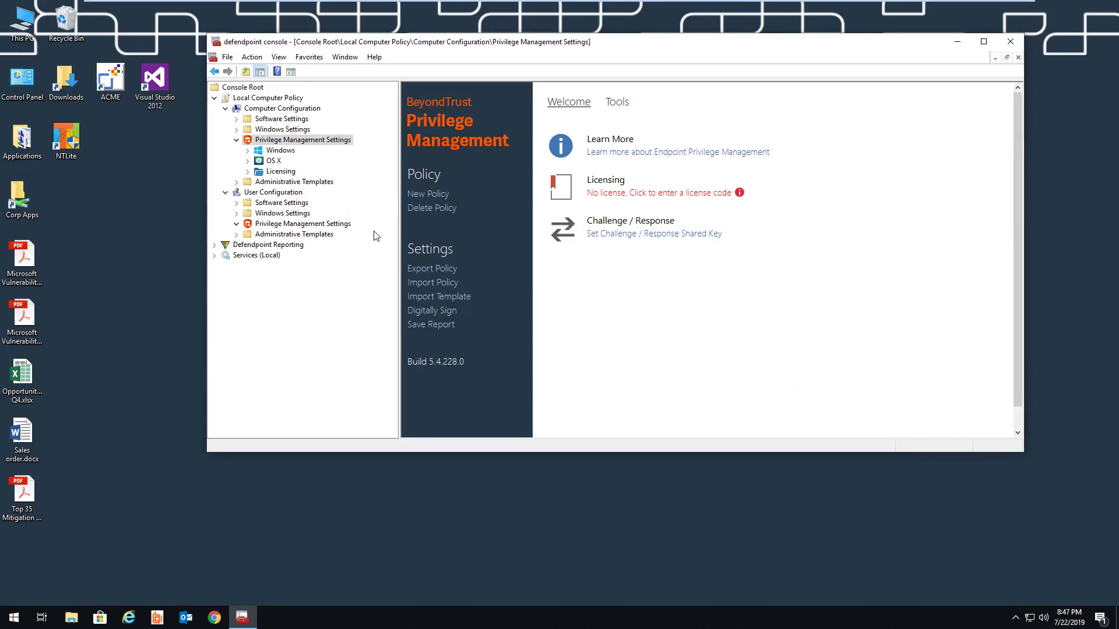
Enable the All Users and High Flexibility workstyles in the Windows policy
click(248, 151)
click(259, 160)
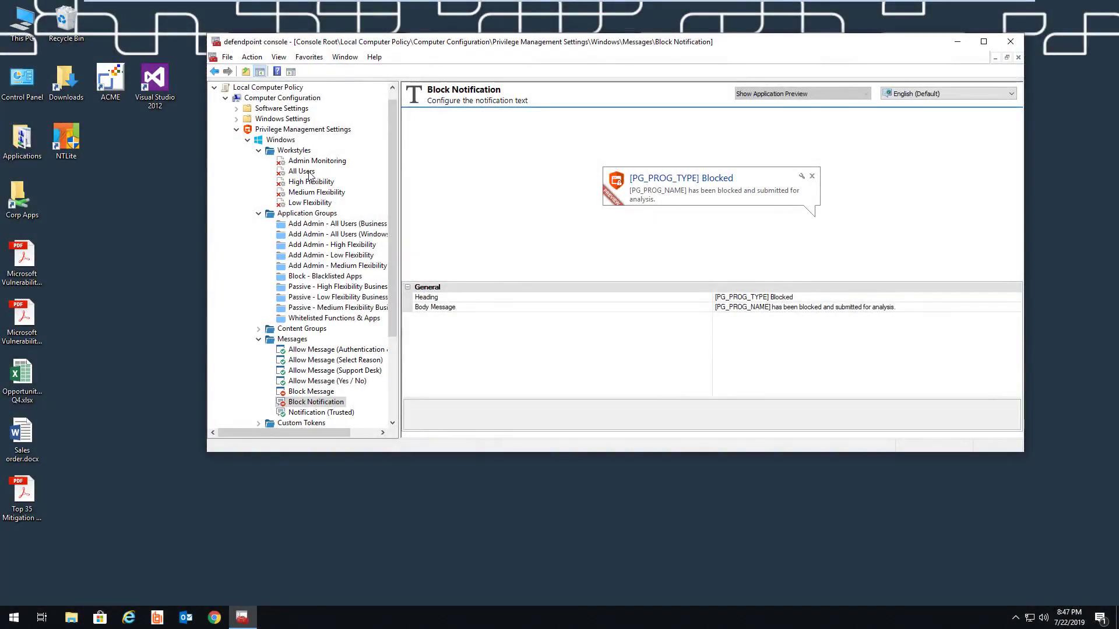
right_click(310, 175)
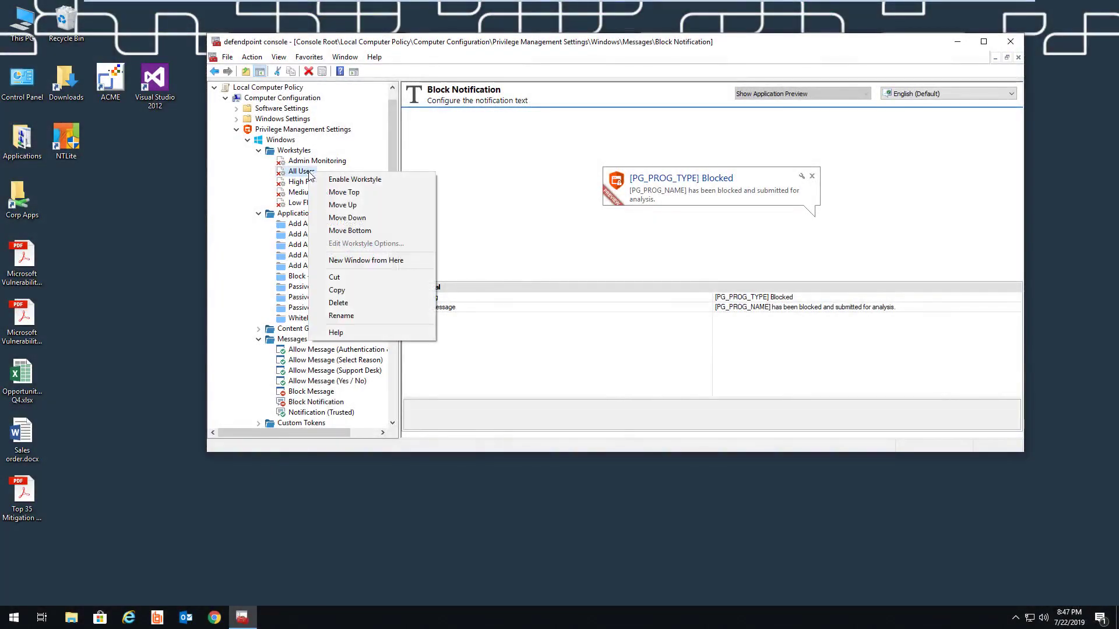
click(309, 174)
click(317, 183)
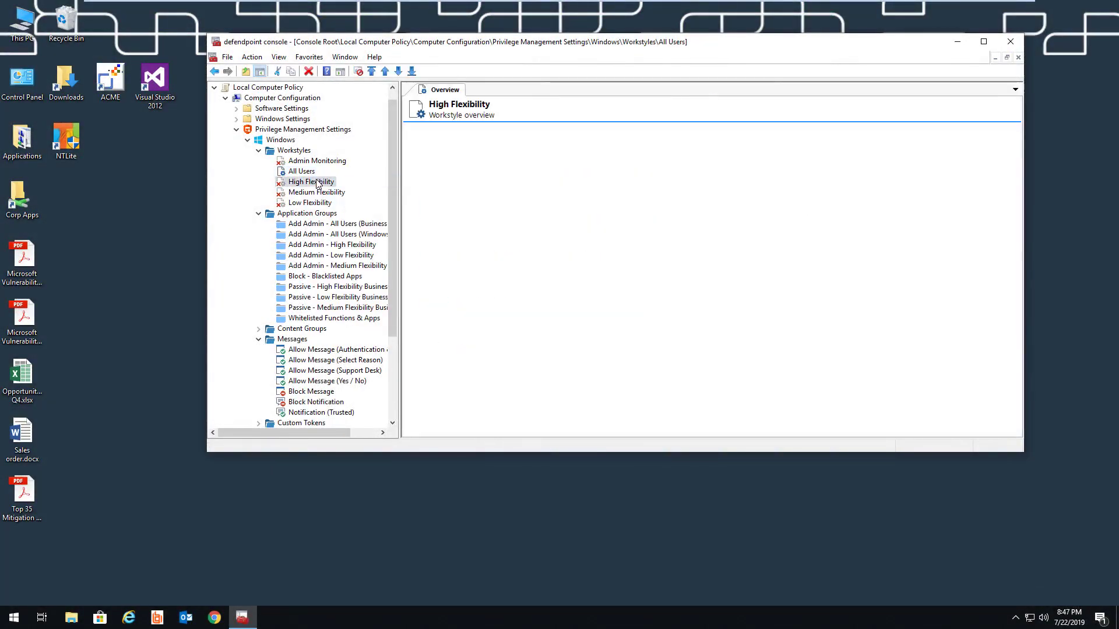
right_click(319, 183)
click(321, 189)
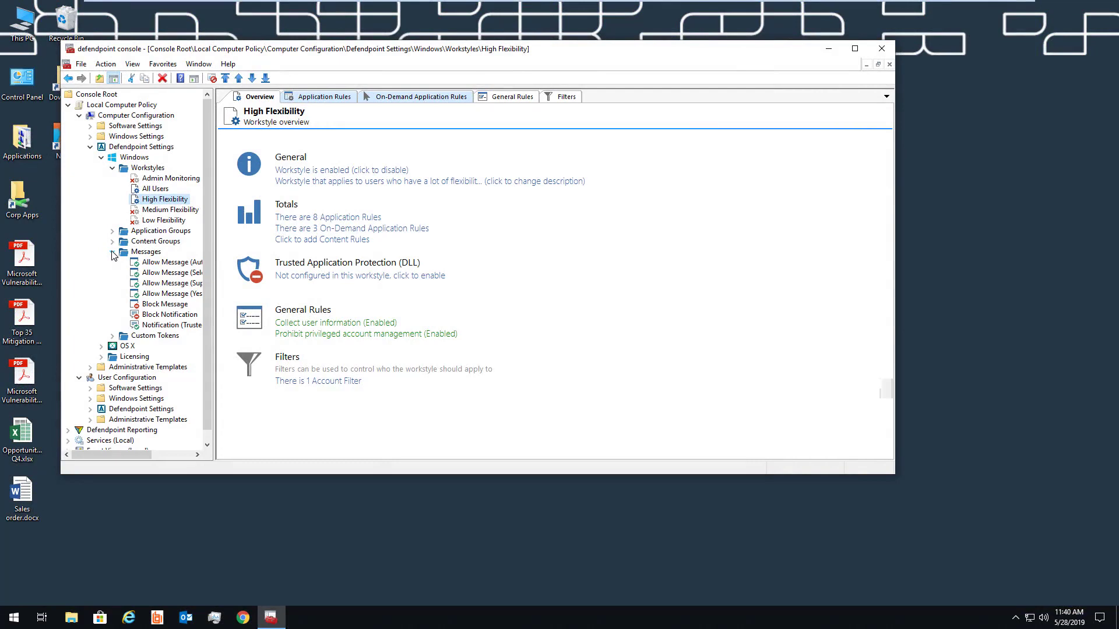
Review the custom banner images available for the Allow Message (Yes / No) header, and minimize the console
click(169, 294)
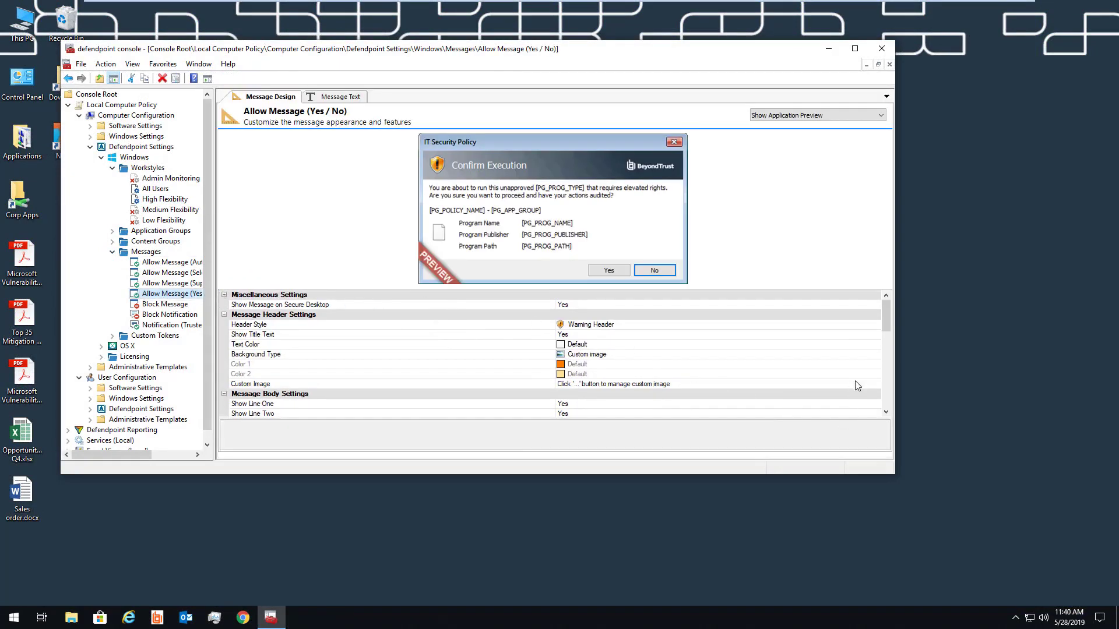
click(876, 384)
click(876, 385)
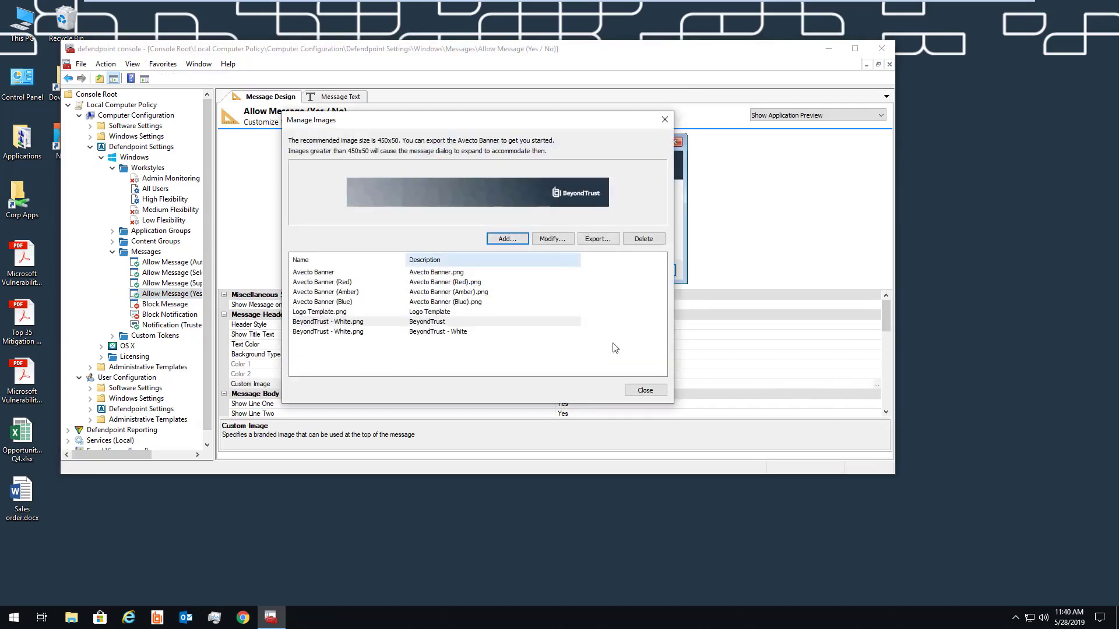
click(645, 390)
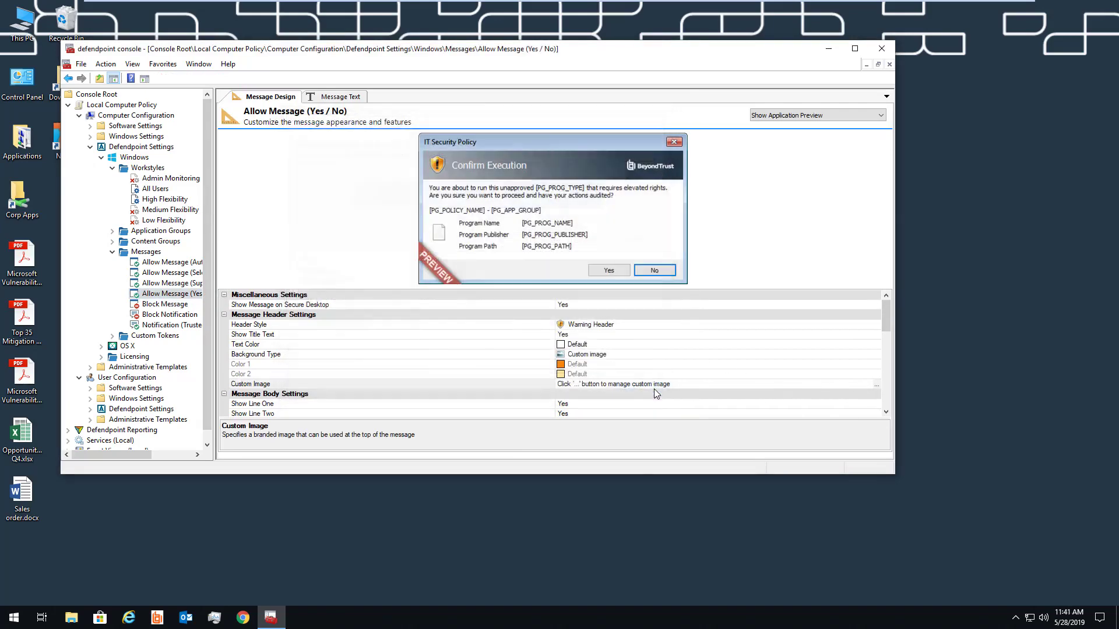
click(827, 50)
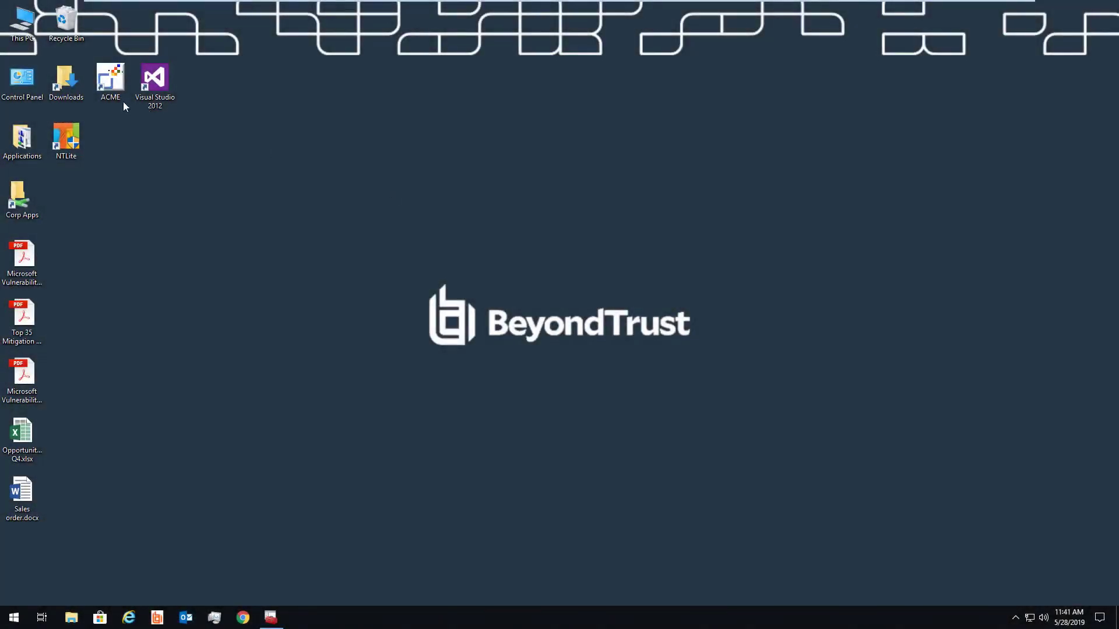
Open the Downloads folder, launch the Intel Driver Update shortcut, and close the utility
double_click(66, 79)
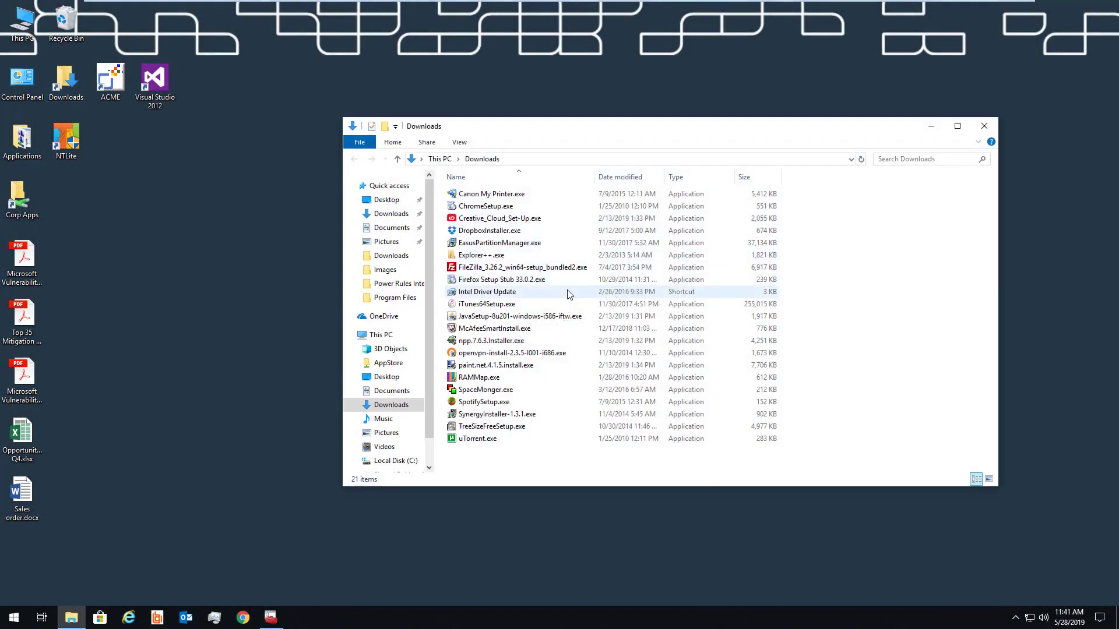
double_click(569, 293)
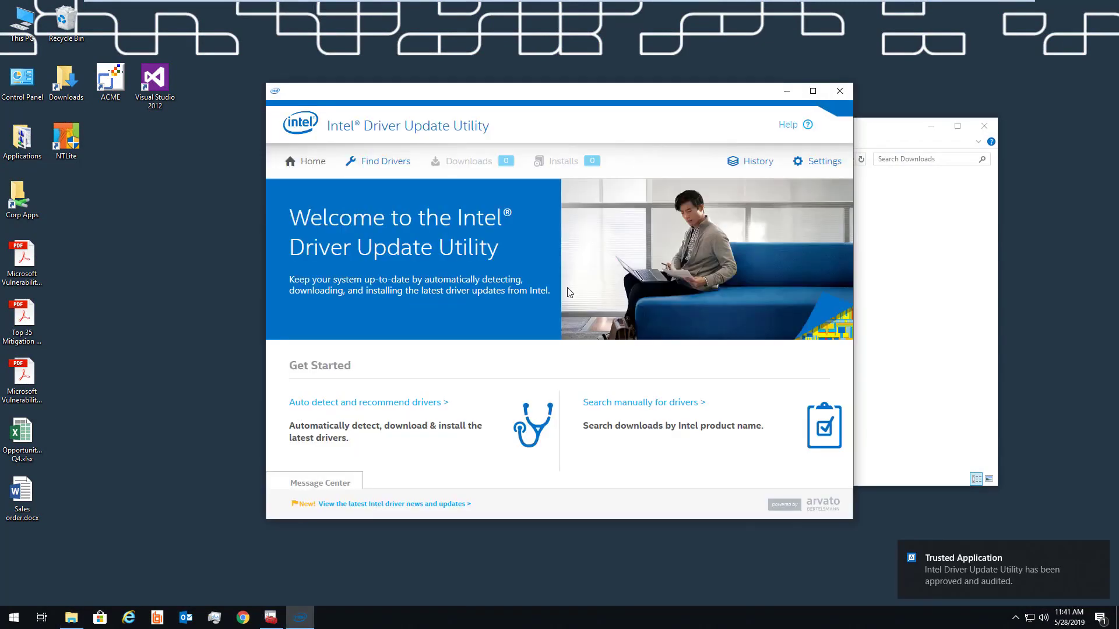
click(840, 91)
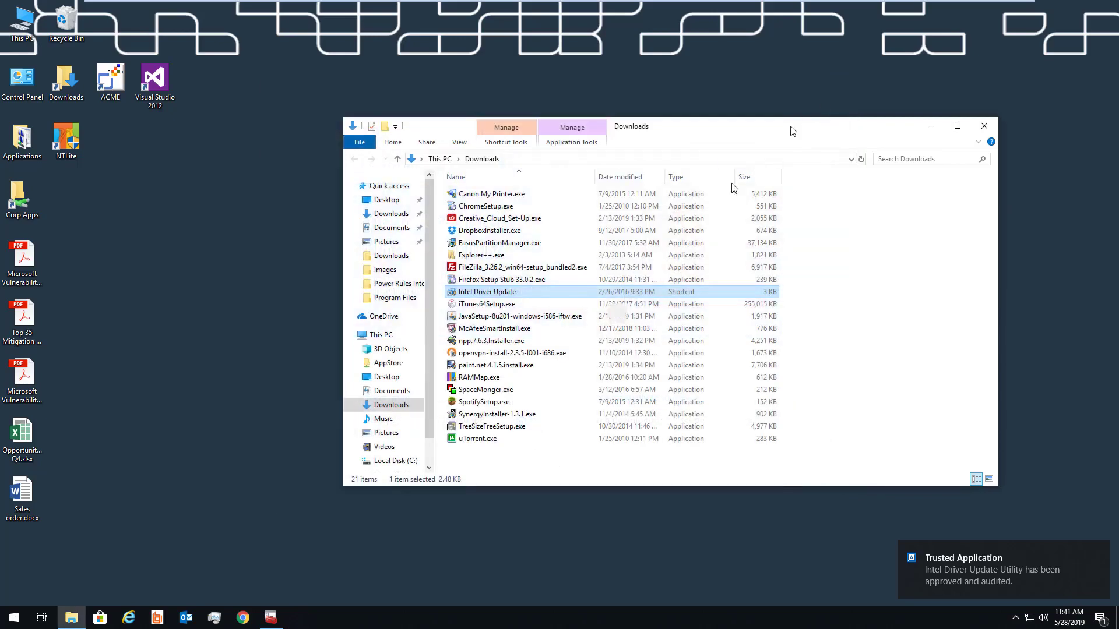
Run paint.net.4.1.5.install.exe and approve its execution in the IT Security Policy message
click(559, 367)
double_click(559, 366)
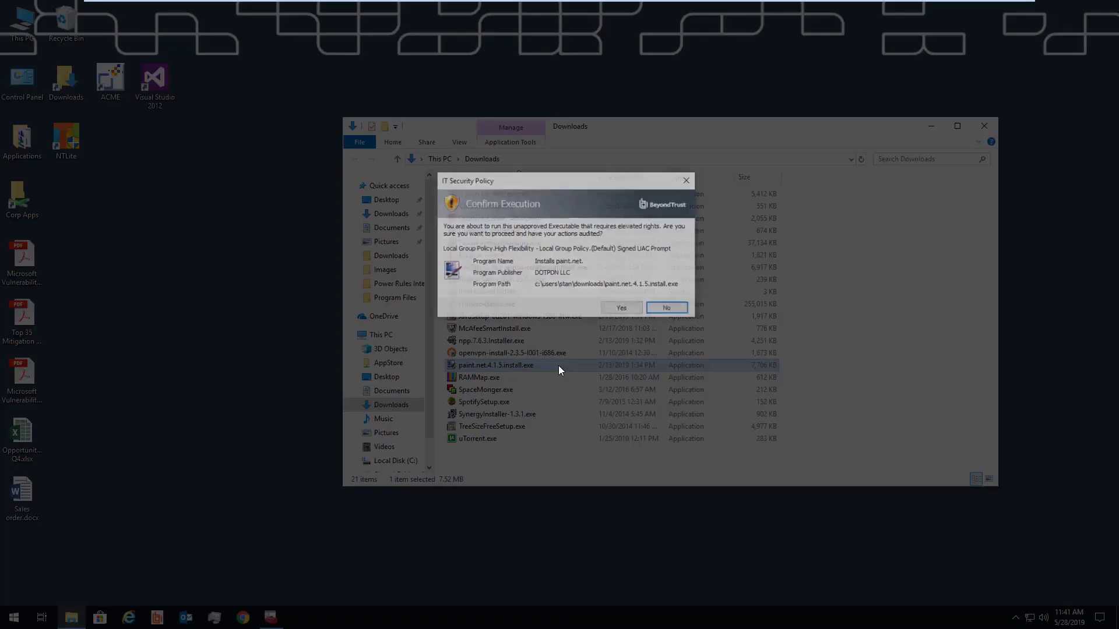
click(606, 305)
Run SynergyInstaller-1.3.1.exe with elevated rights by selecting a reason in the IT Security Policy message, and close its setup wizard
click(498, 414)
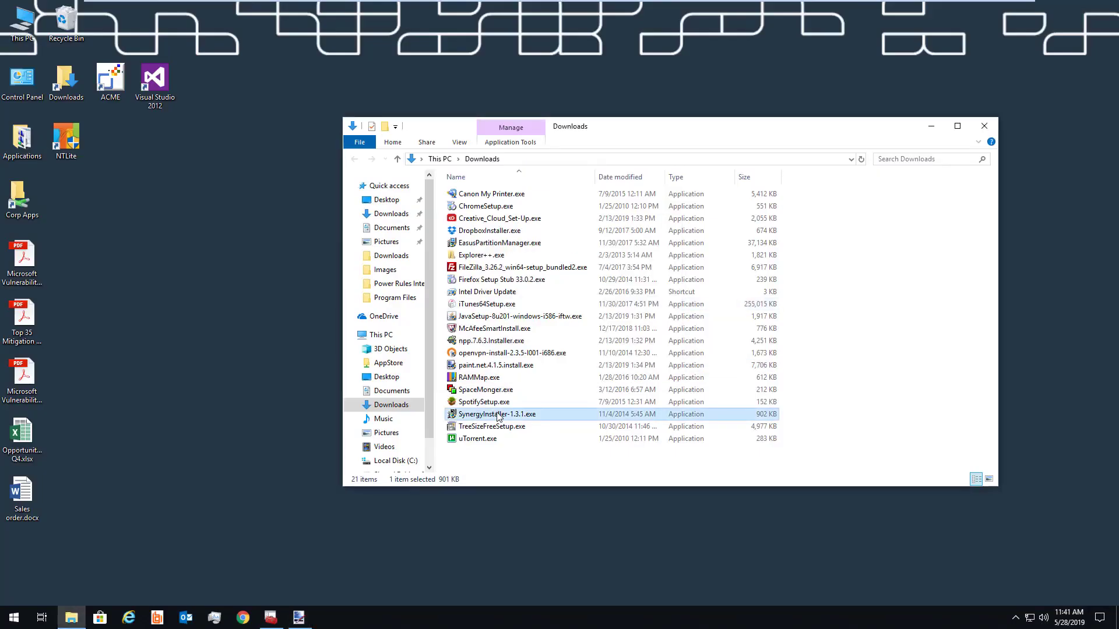
double_click(498, 414)
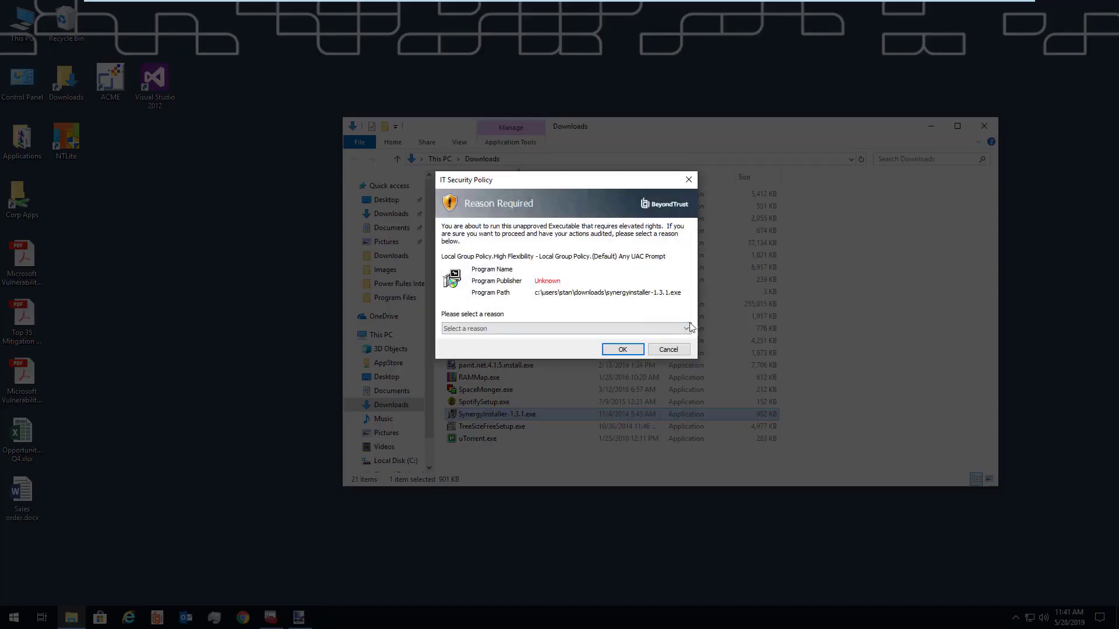
click(686, 328)
click(680, 376)
click(622, 349)
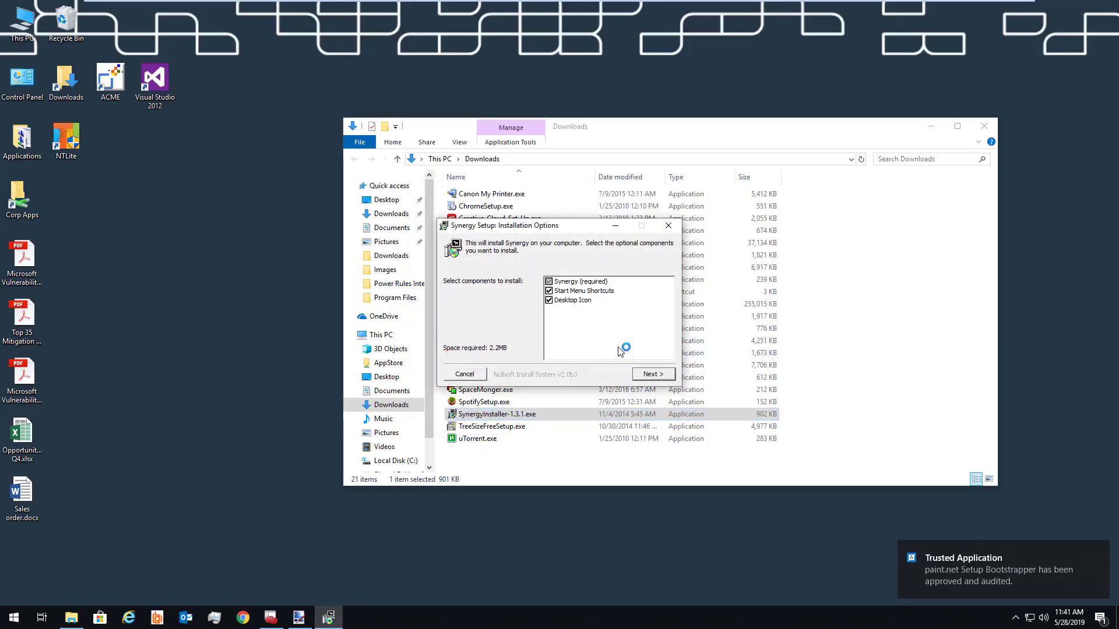
click(669, 225)
click(610, 460)
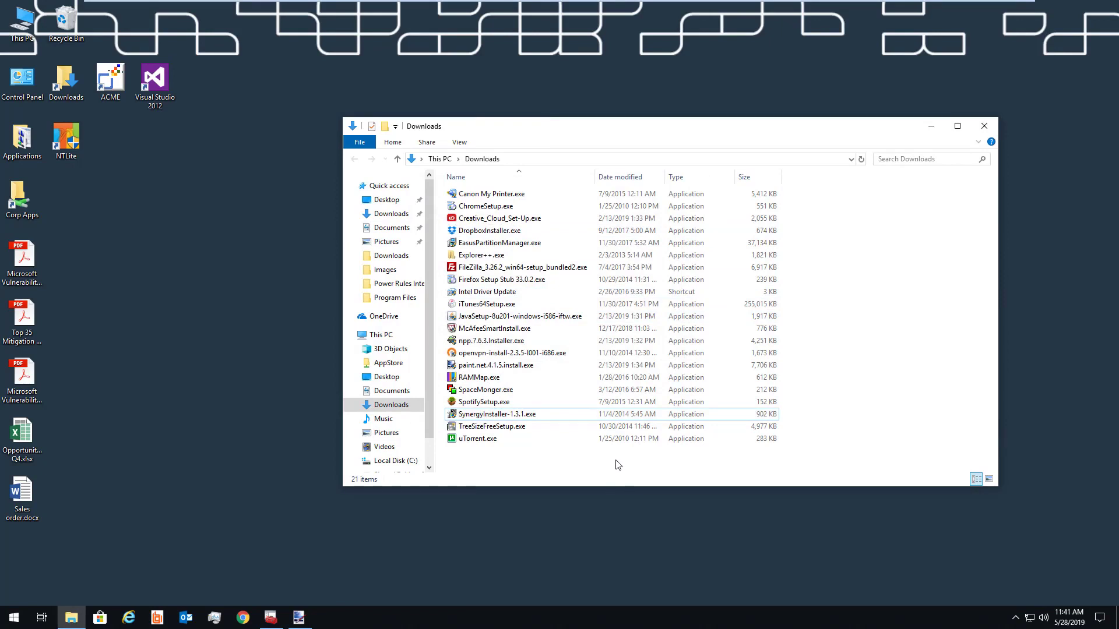
Try to run uTorrent.exe from the Downloads folder
click(515, 446)
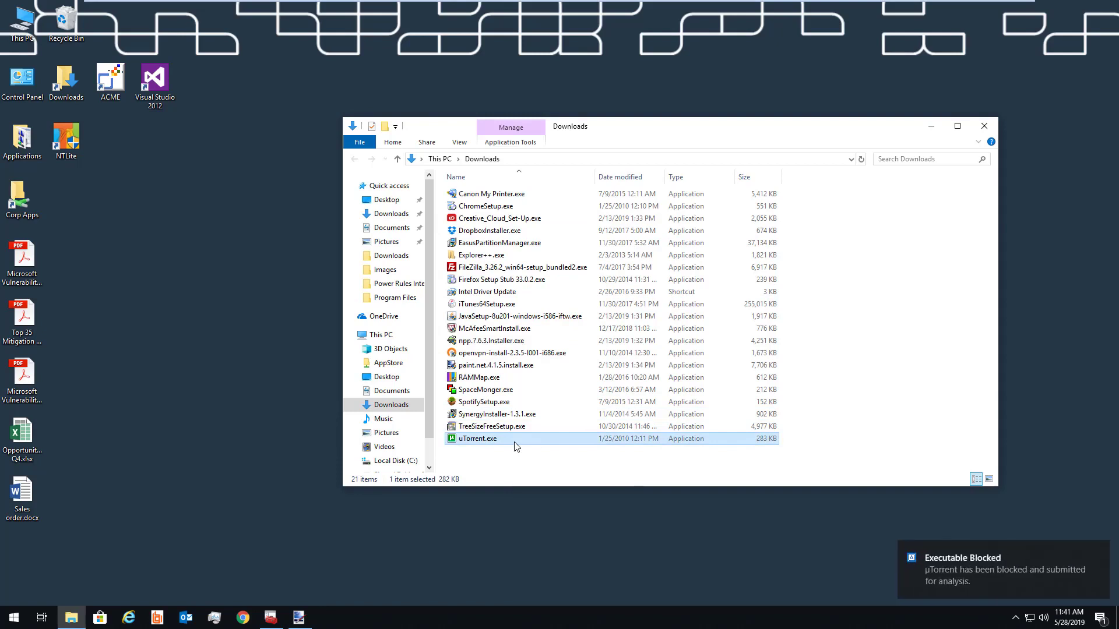
click(862, 581)
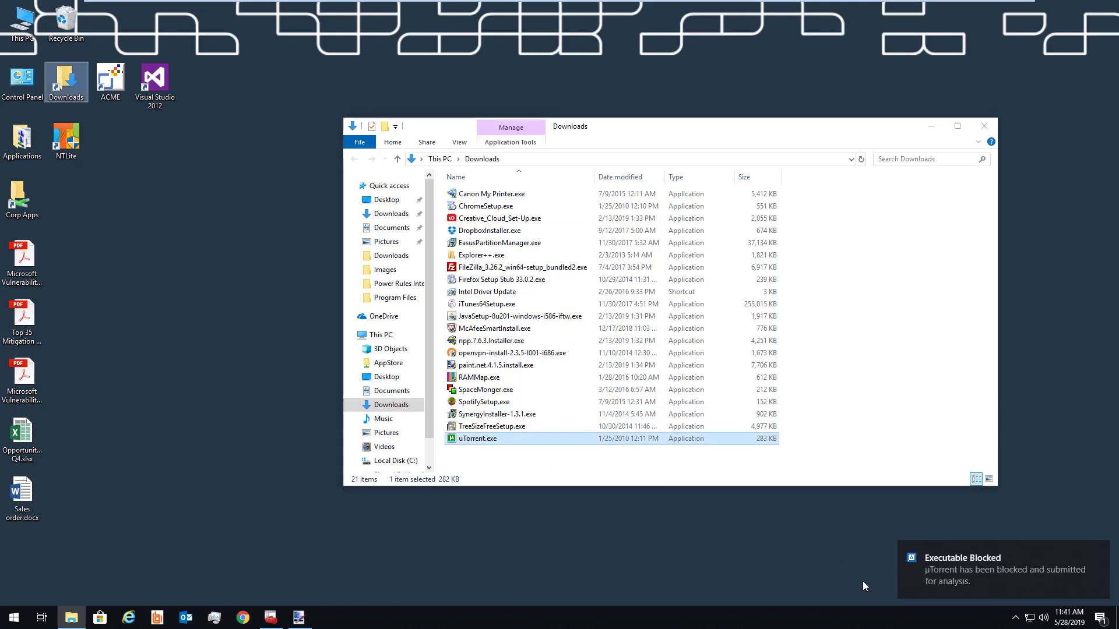
View the Ethernet0 adapter's properties through the network settings, and close them without making changes
right_click(1029, 618)
click(1011, 600)
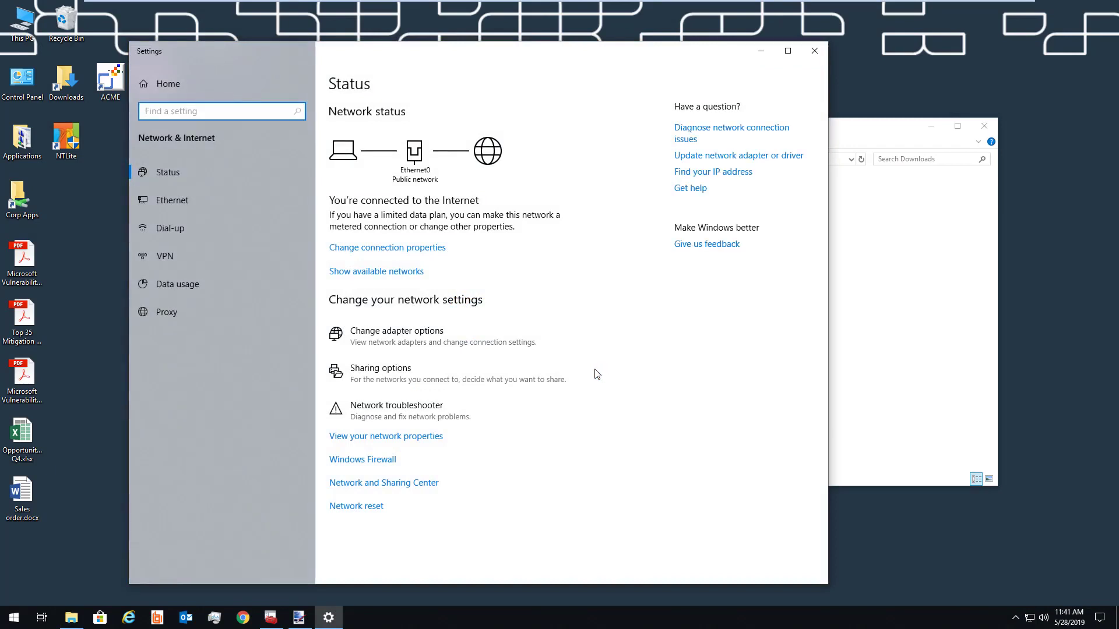
click(508, 330)
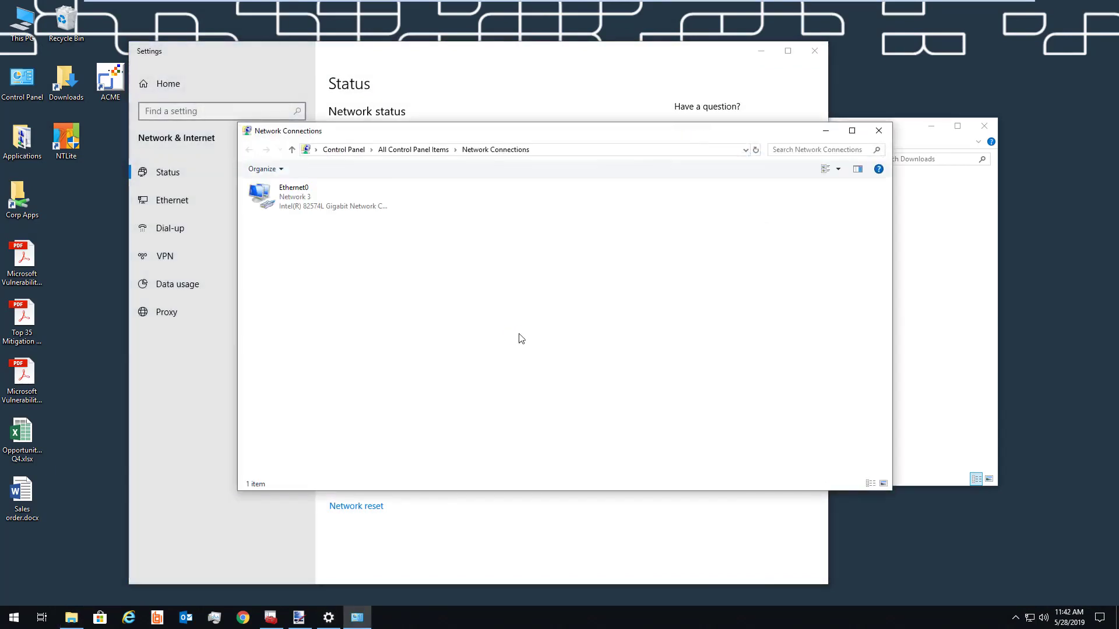
right_click(318, 207)
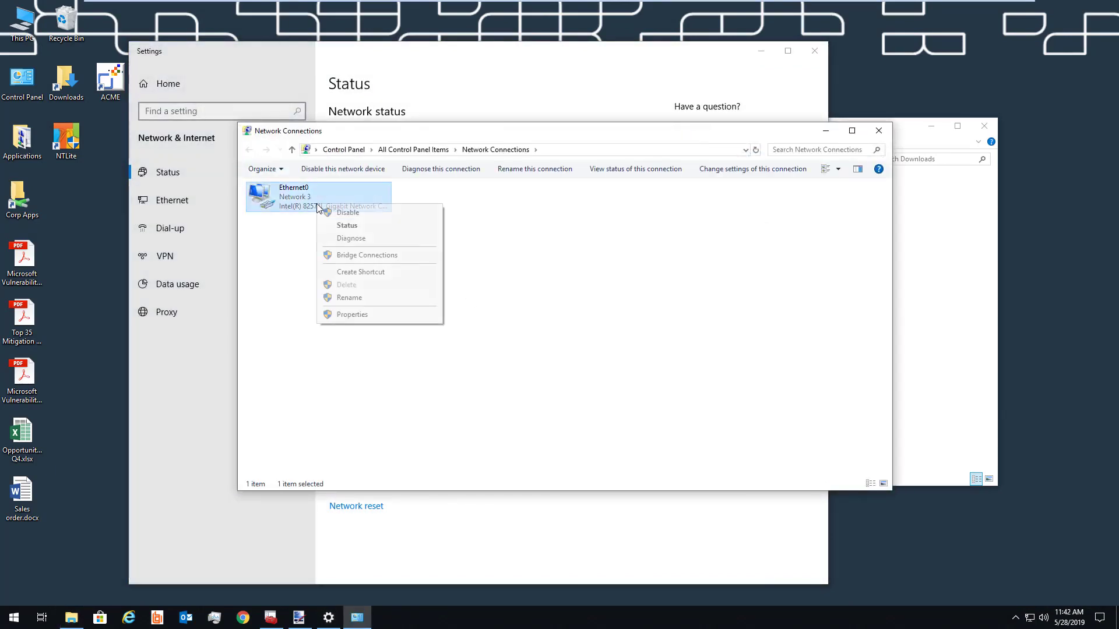
click(328, 315)
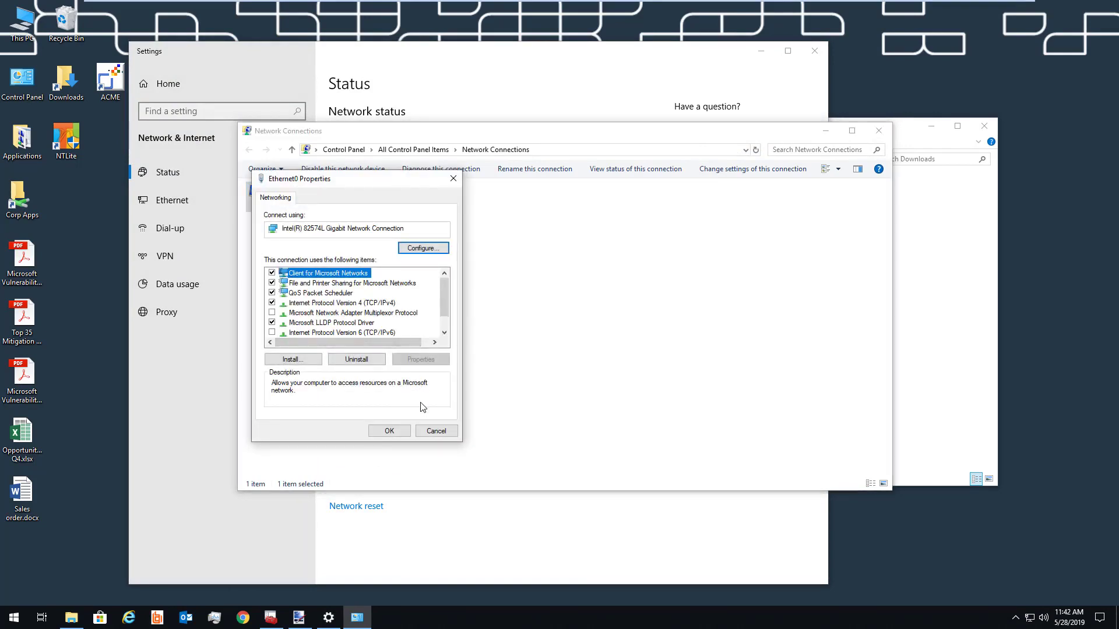
click(437, 431)
click(887, 131)
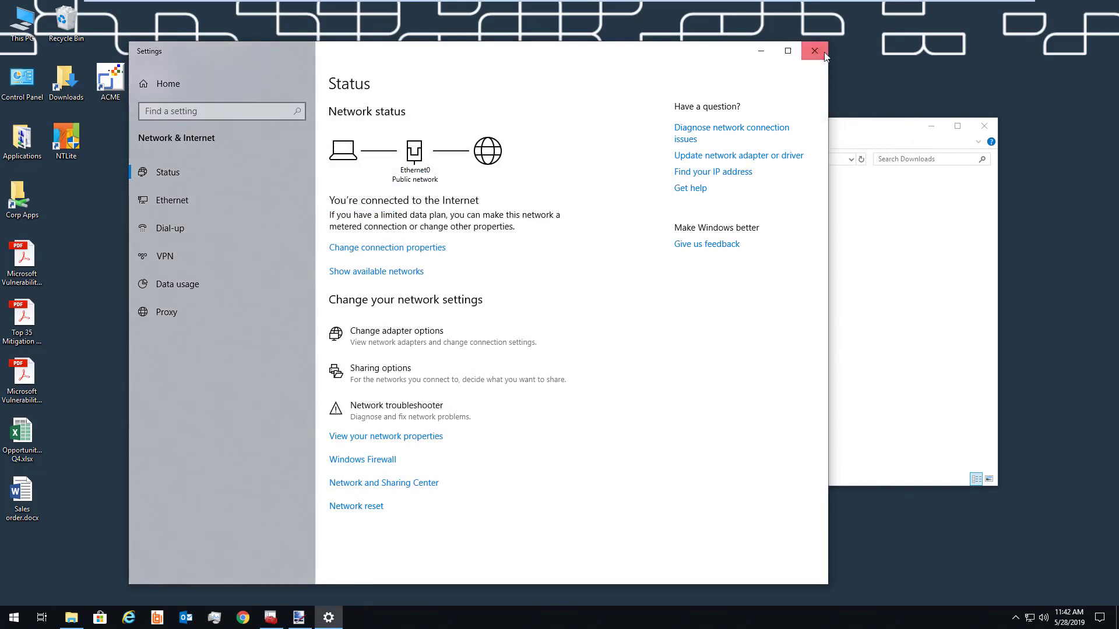
click(823, 54)
Find Command Prompt with the search cmd and run it as administrator, providing a reason and the account password
click(17, 618)
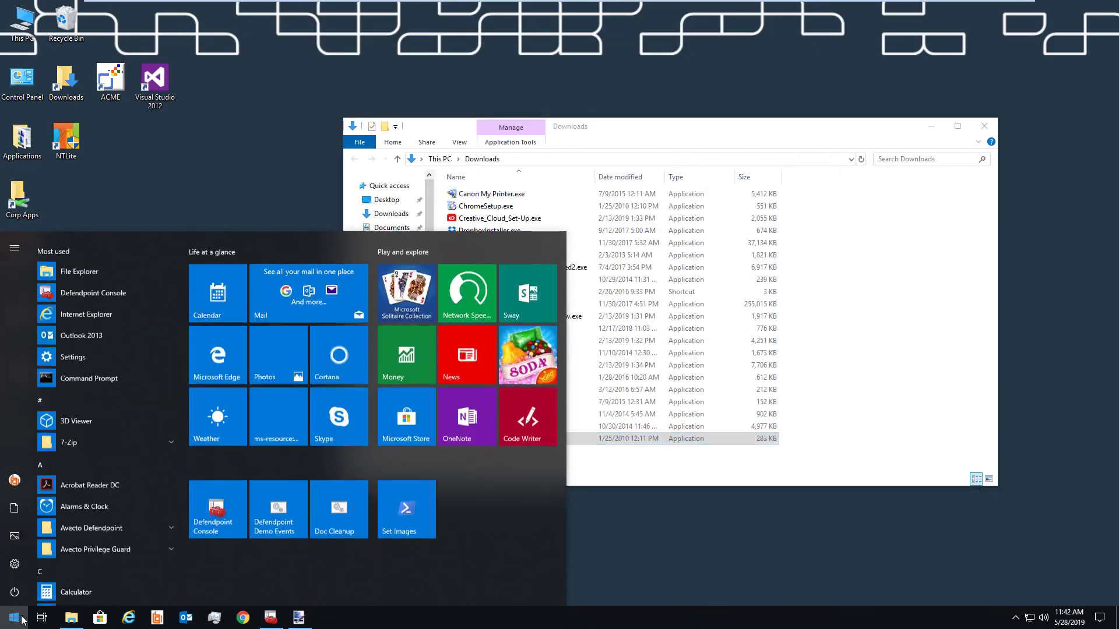
text(cmd)
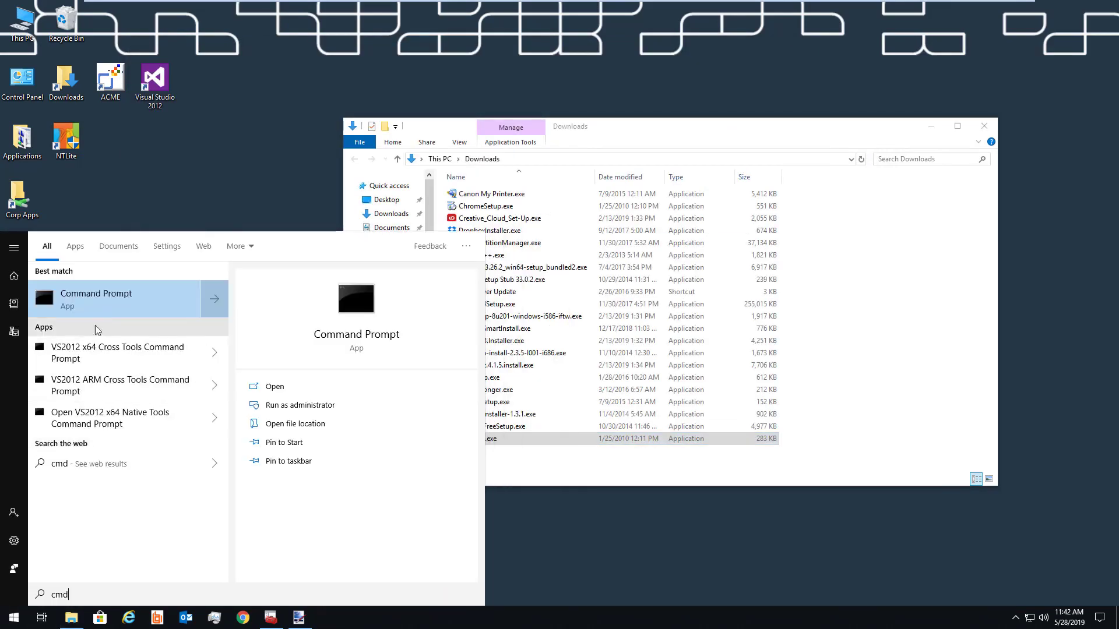
right_click(102, 295)
click(134, 303)
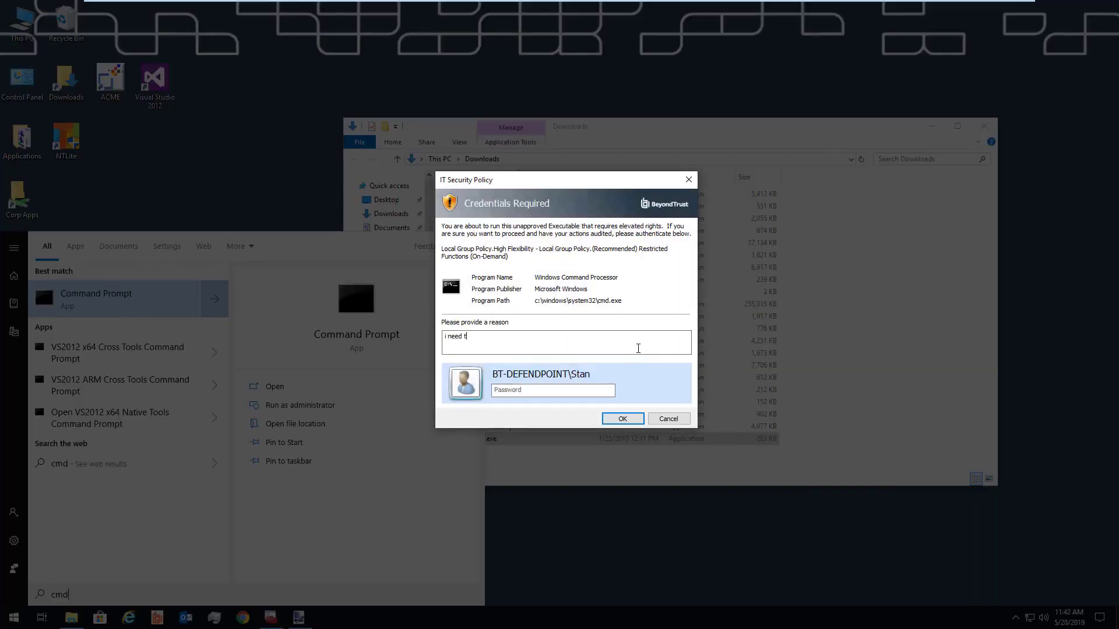
key(Tab)
text(•••)
key(Return)
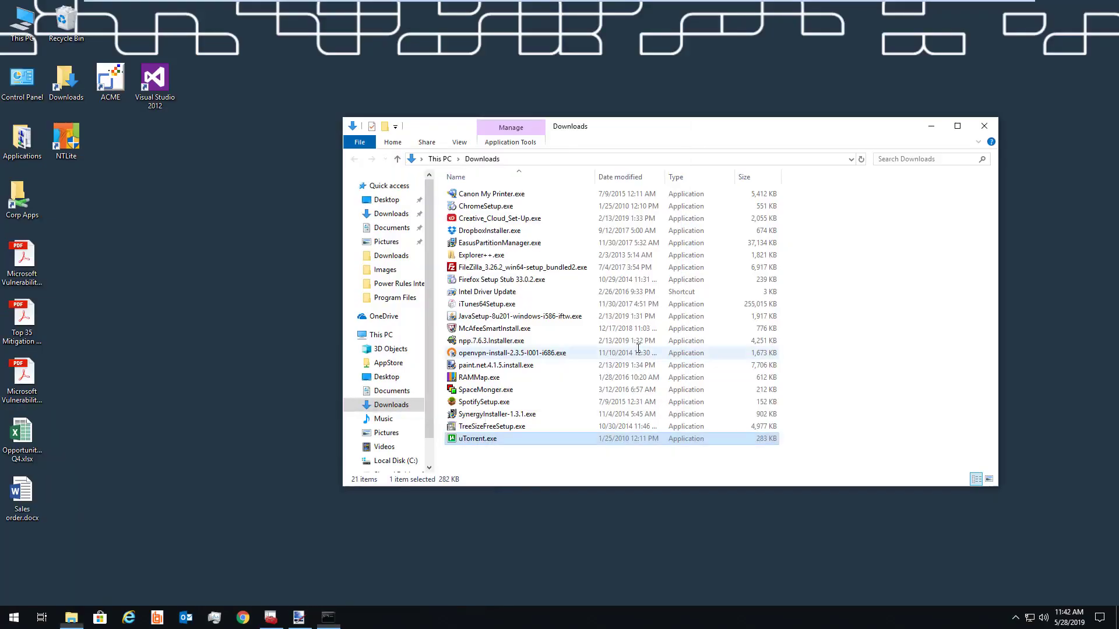
Try to run SpotifySetup.exe, and open the Defendpoint Reporting audit events in the Defendpoint console
click(478, 407)
click(271, 617)
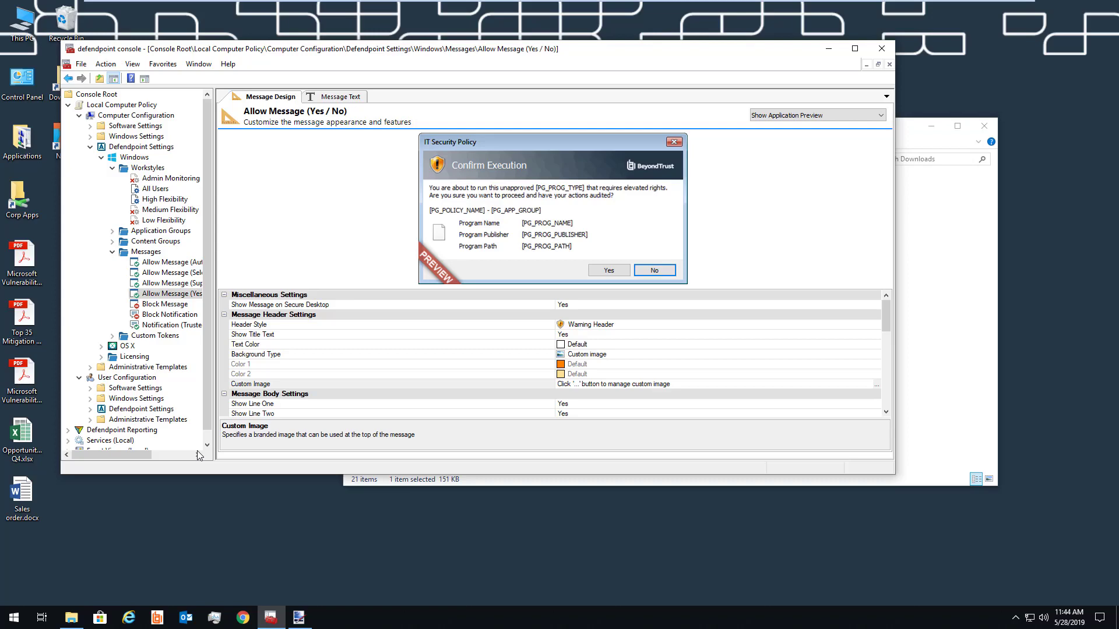
click(134, 430)
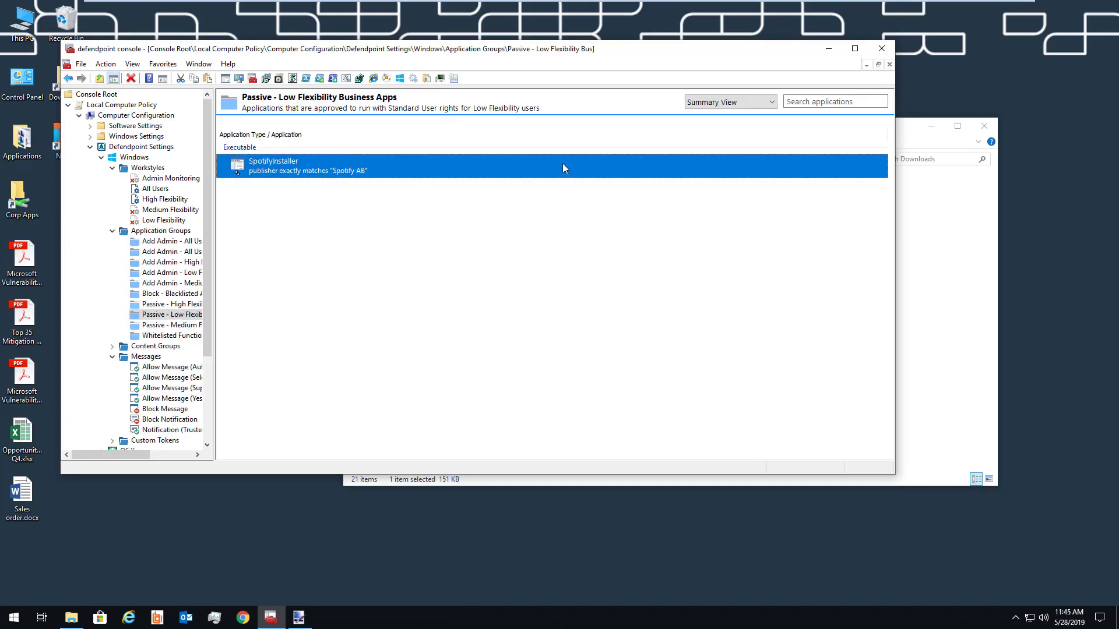
Disable the High Flexibility workstyle and enable the Low Flexibility workstyle in the Windows policy
right_click(181, 199)
click(245, 208)
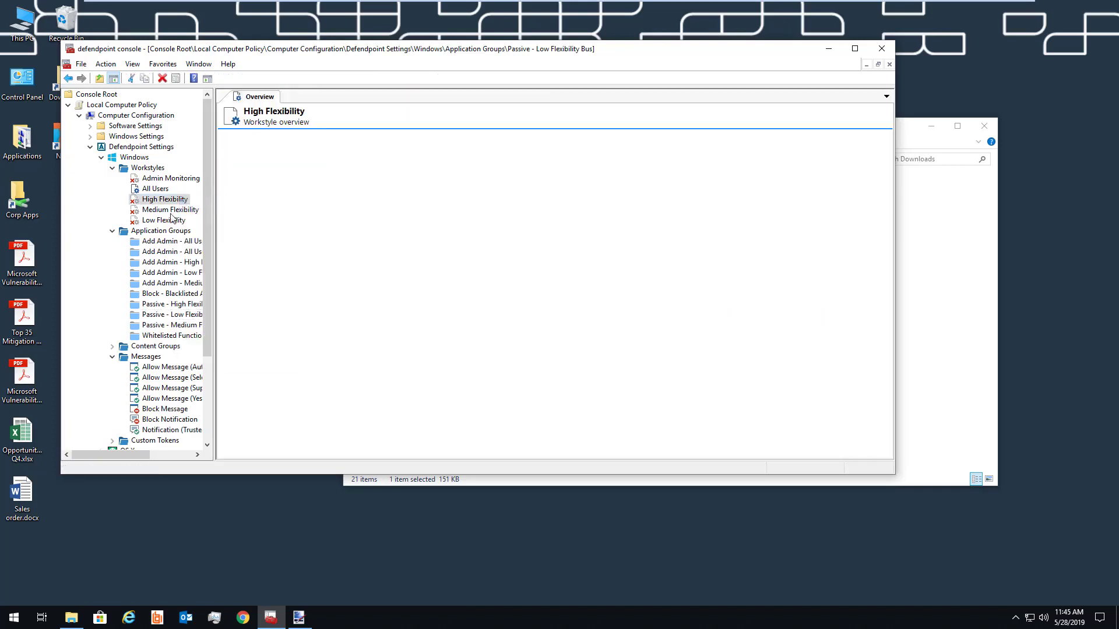
right_click(171, 221)
click(185, 226)
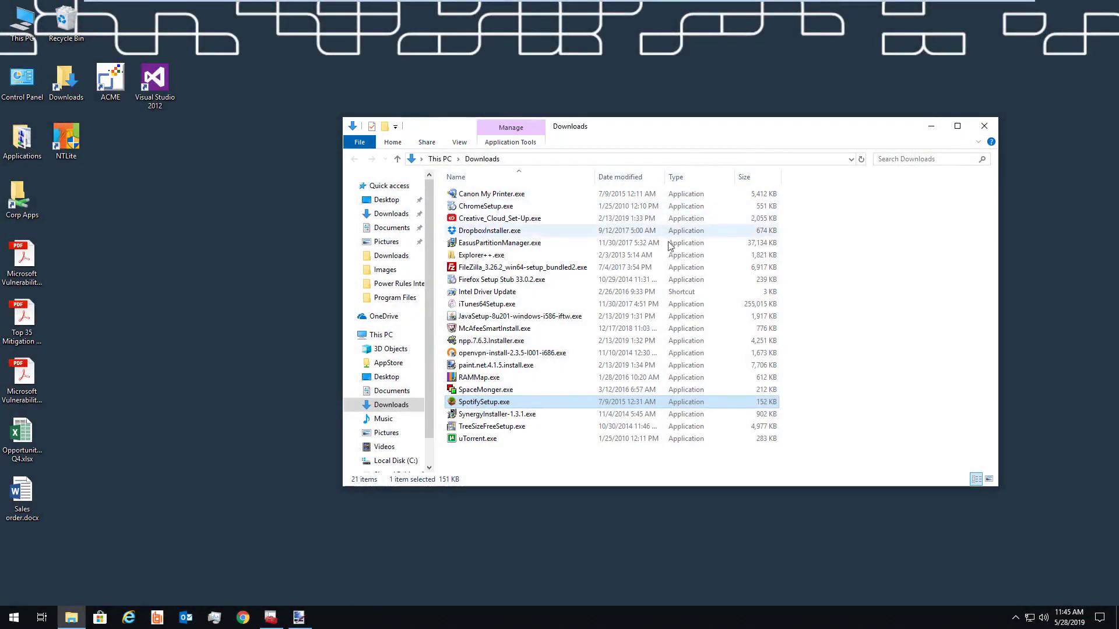
Run DropboxInstaller.exe from the Downloads folder and accept the file security warning
double_click(528, 233)
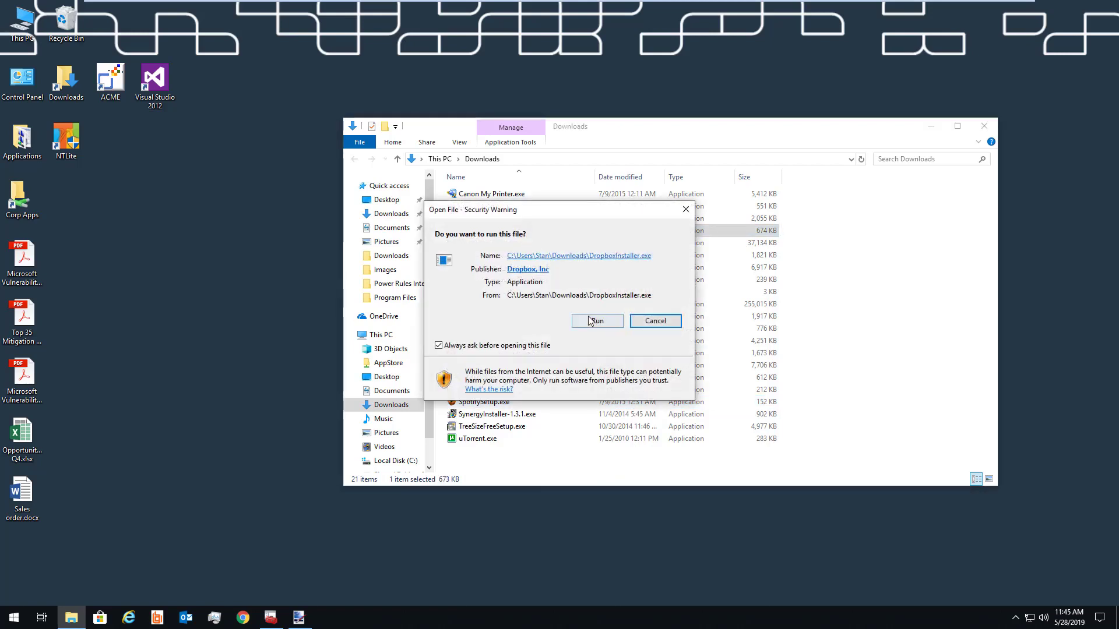
click(594, 321)
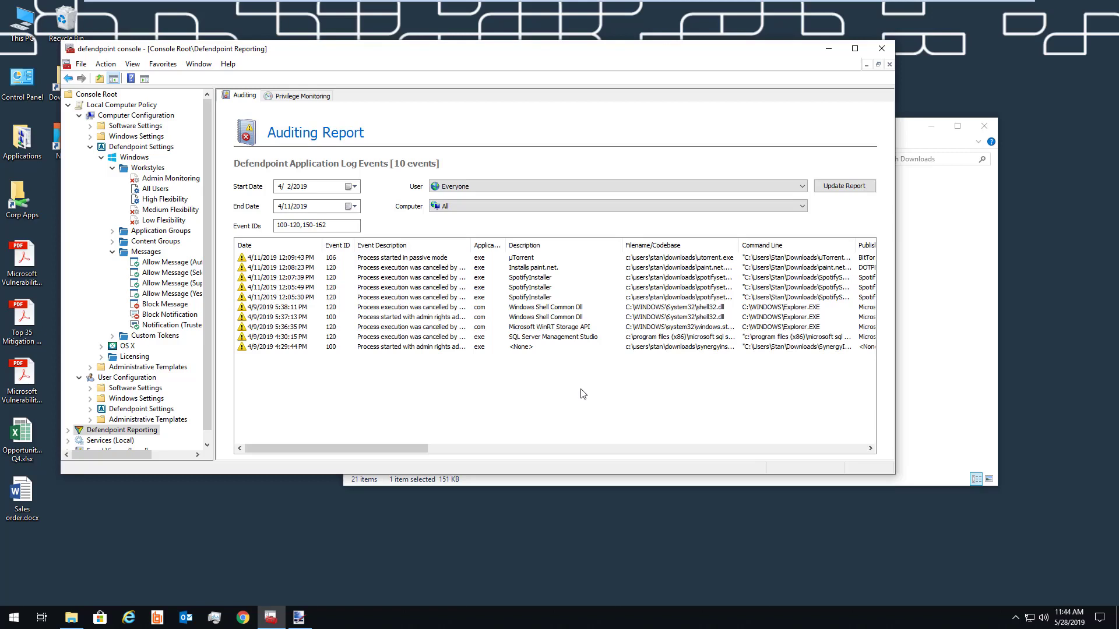
Copy the 12:07:39 PM SpotifyInstaller event from the Auditing Report into the Passive - Low Flexibility Business Apps application group
click(541, 278)
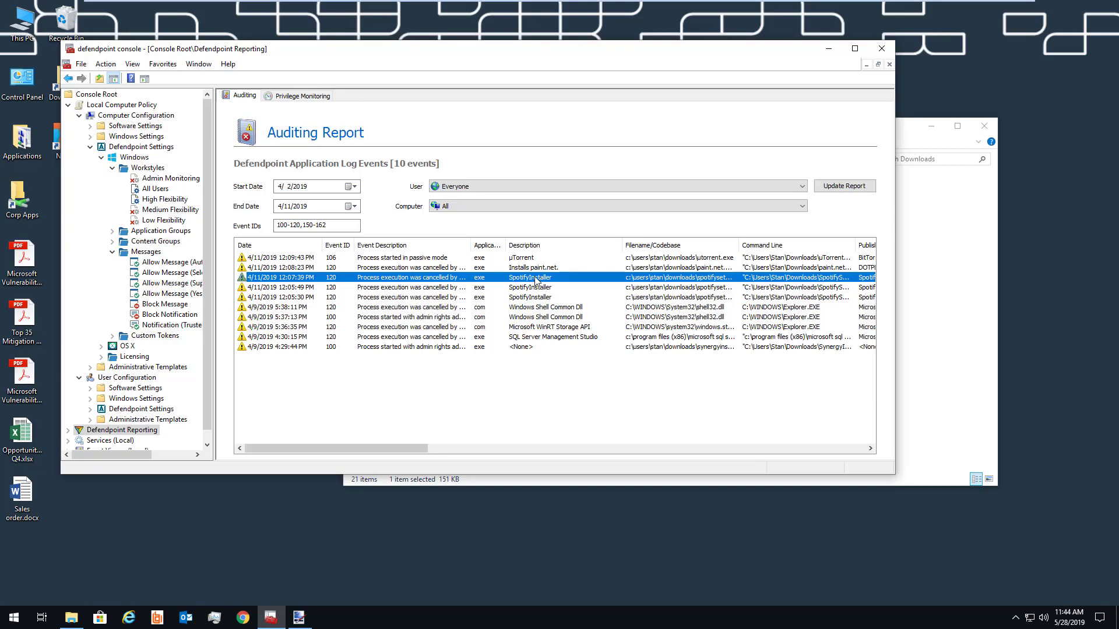
right_click(536, 279)
click(558, 284)
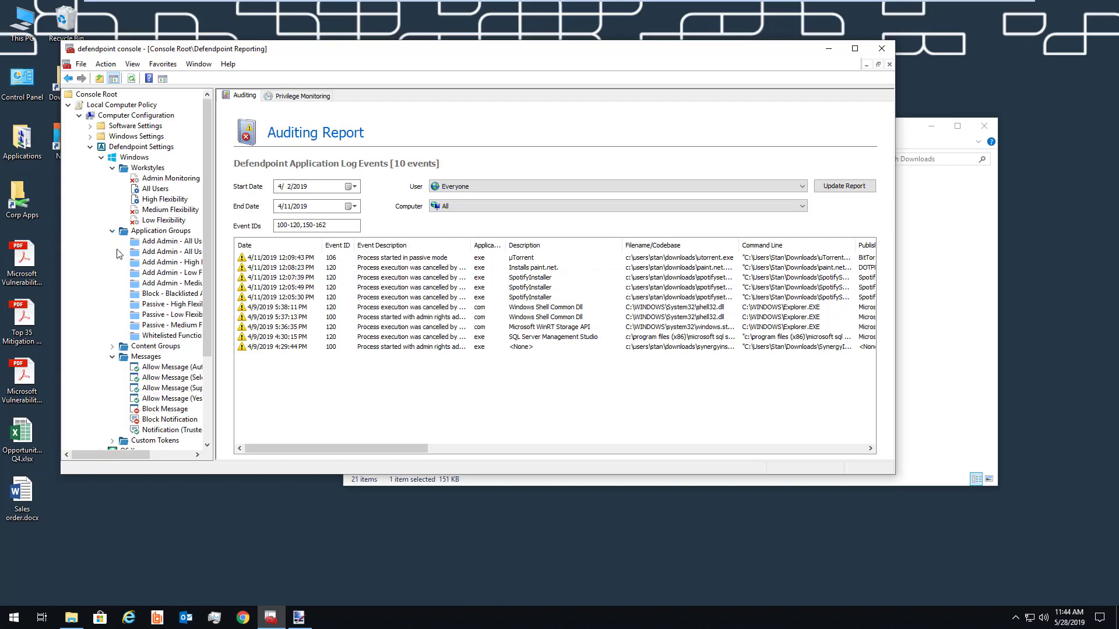
click(159, 314)
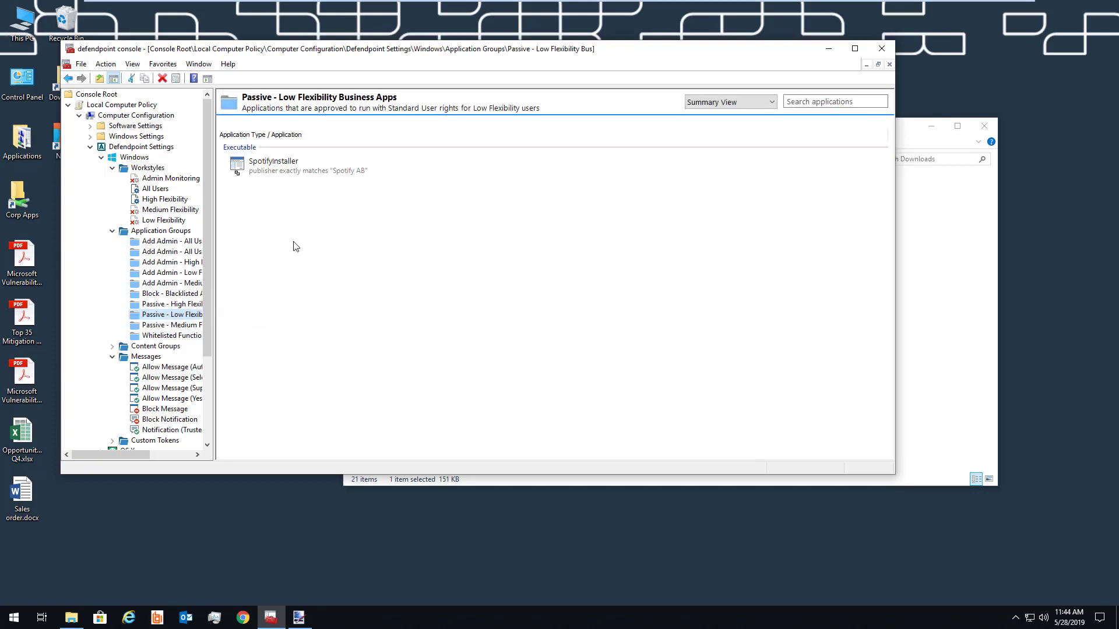
right_click(286, 209)
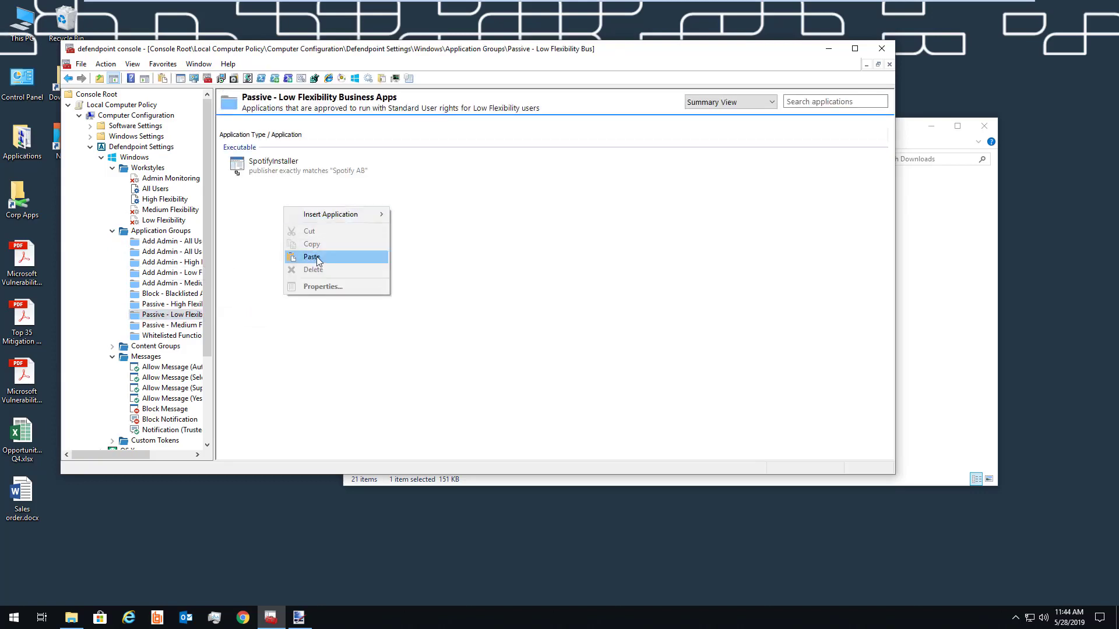
click(318, 261)
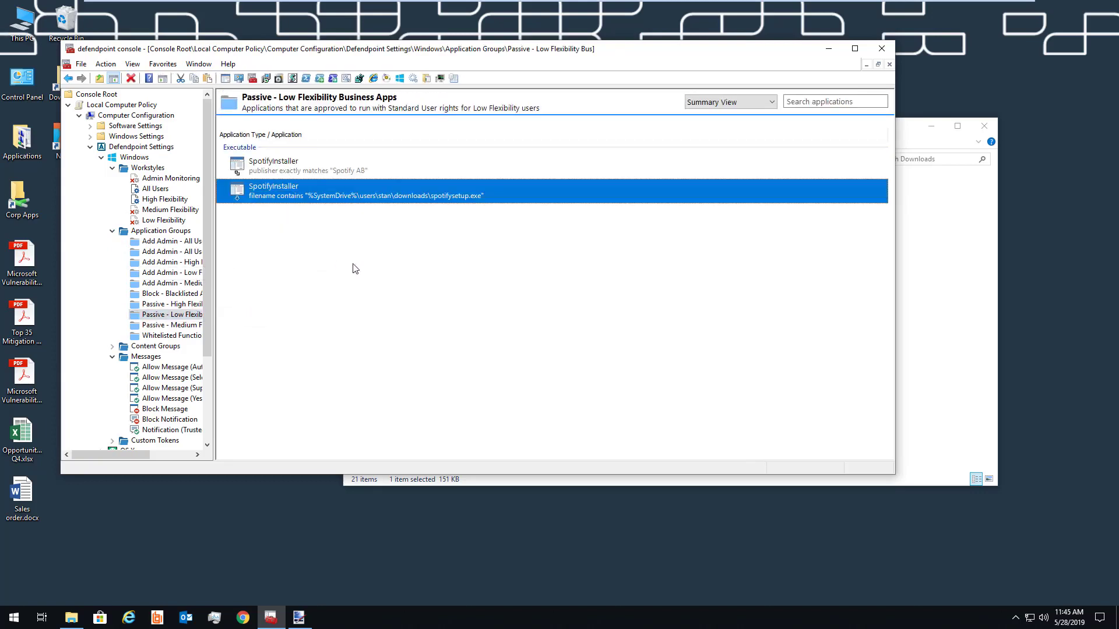
Open the pasted SpotifyInstaller application definition and adjust its matching criteria
double_click(309, 205)
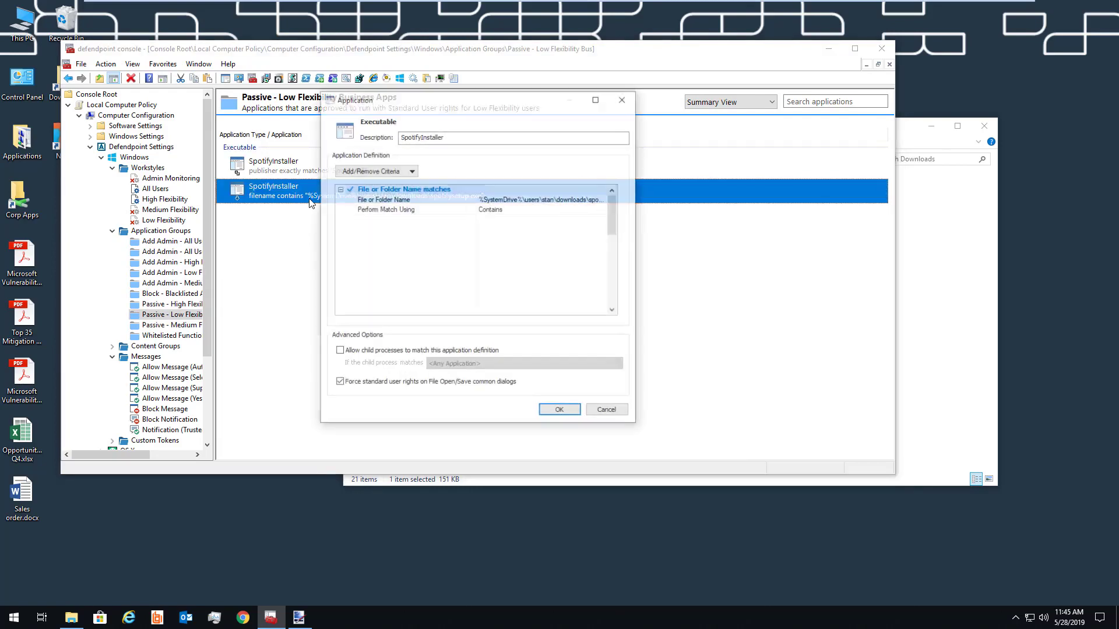
click(386, 172)
click(387, 248)
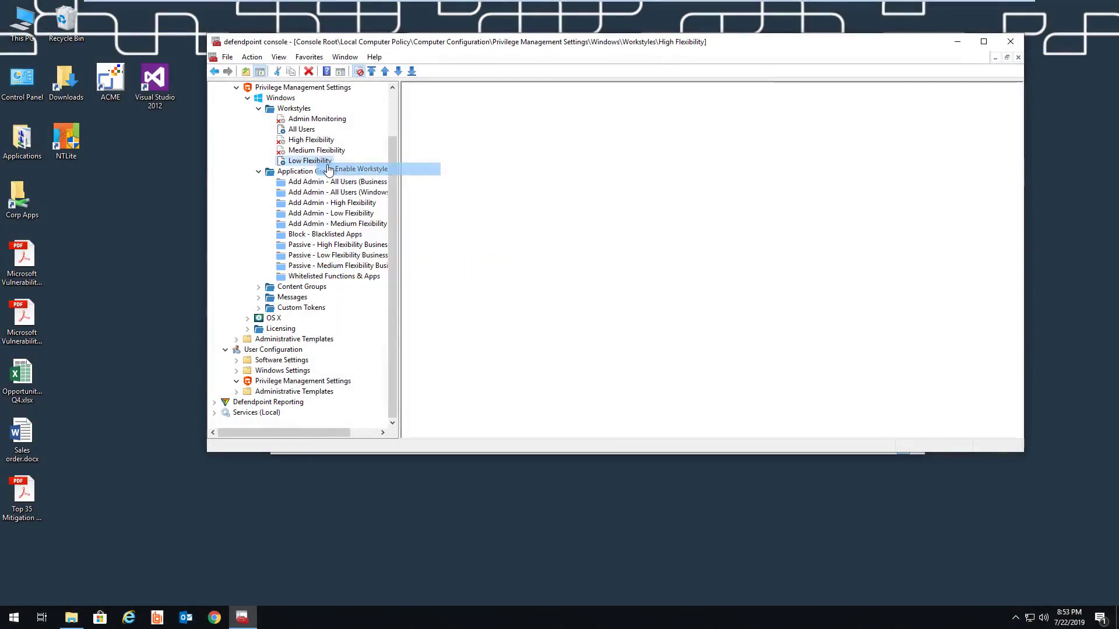
Enable the Low Flexibility workstyle under the Windows Privilege Management Settings
click(329, 169)
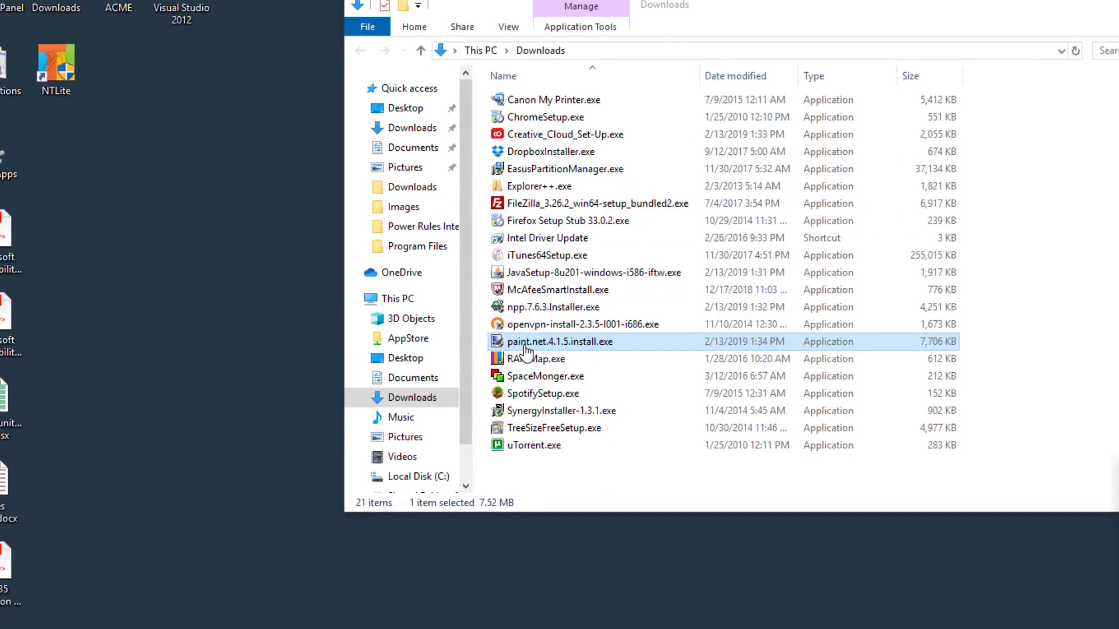
Run paint.net.4.1.5.install.exe and submit an incident report with the justification "I want to install this to edit a picture for a project"
click(527, 348)
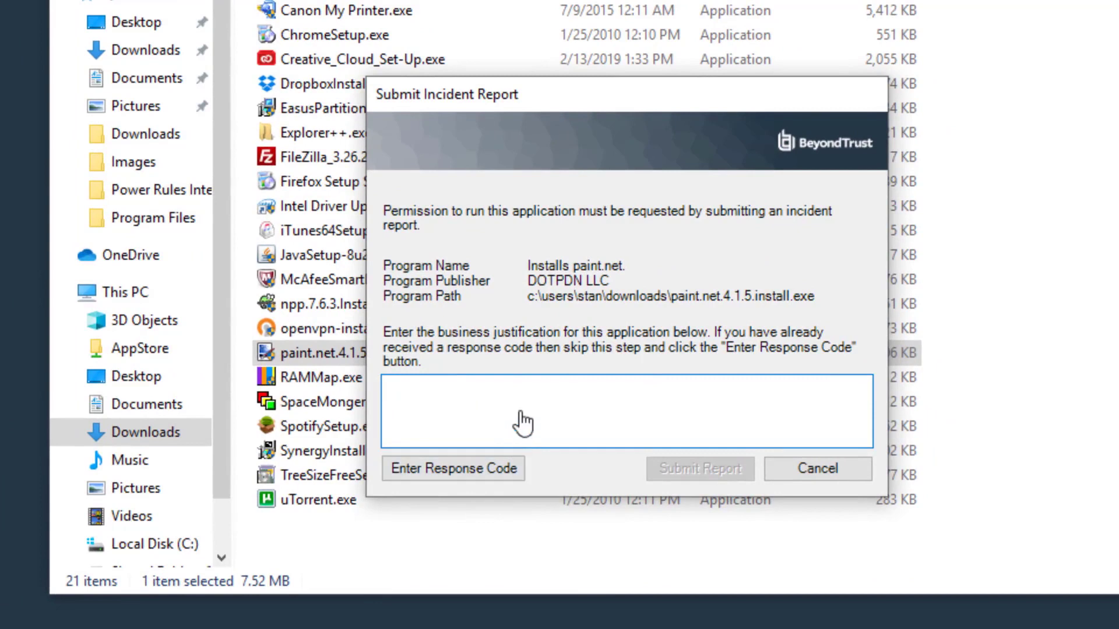
text(I)
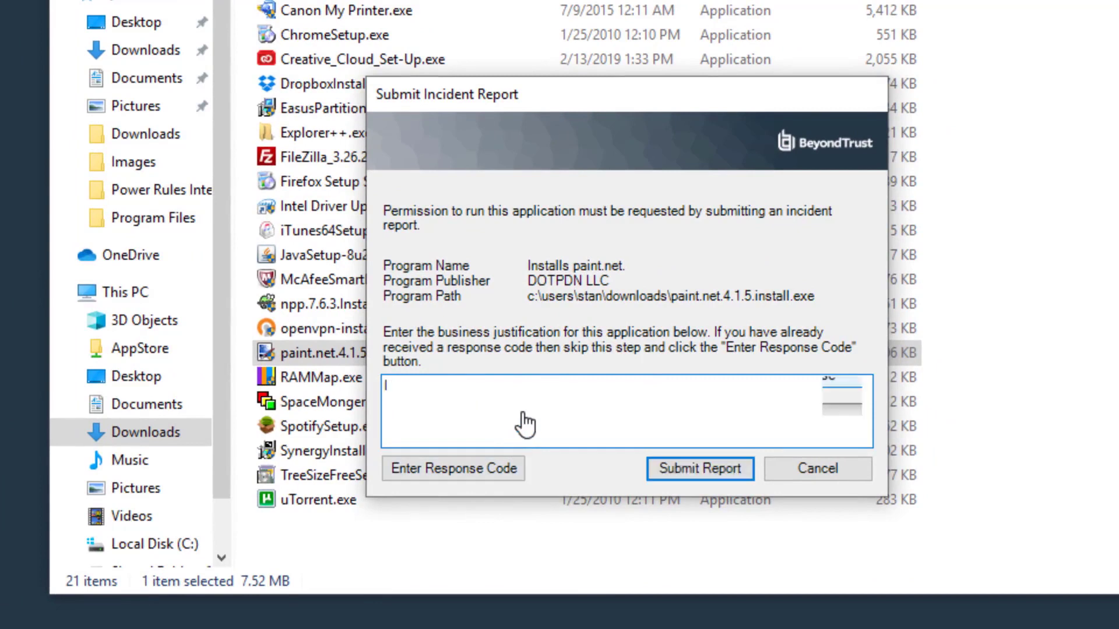
text( want to install this to edit a picture for a project)
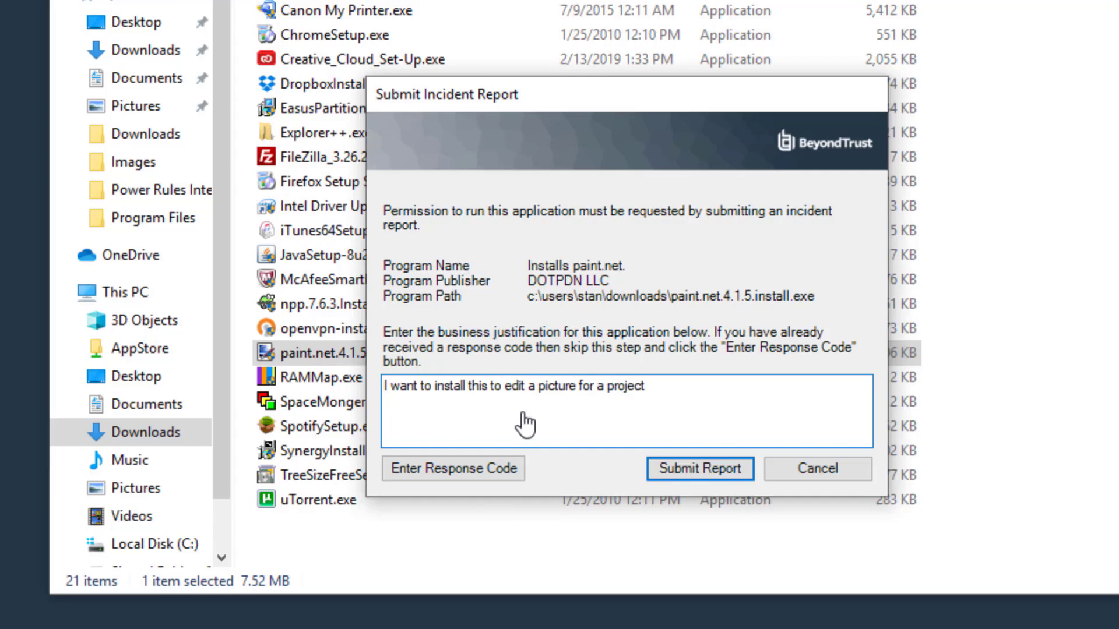
click(664, 477)
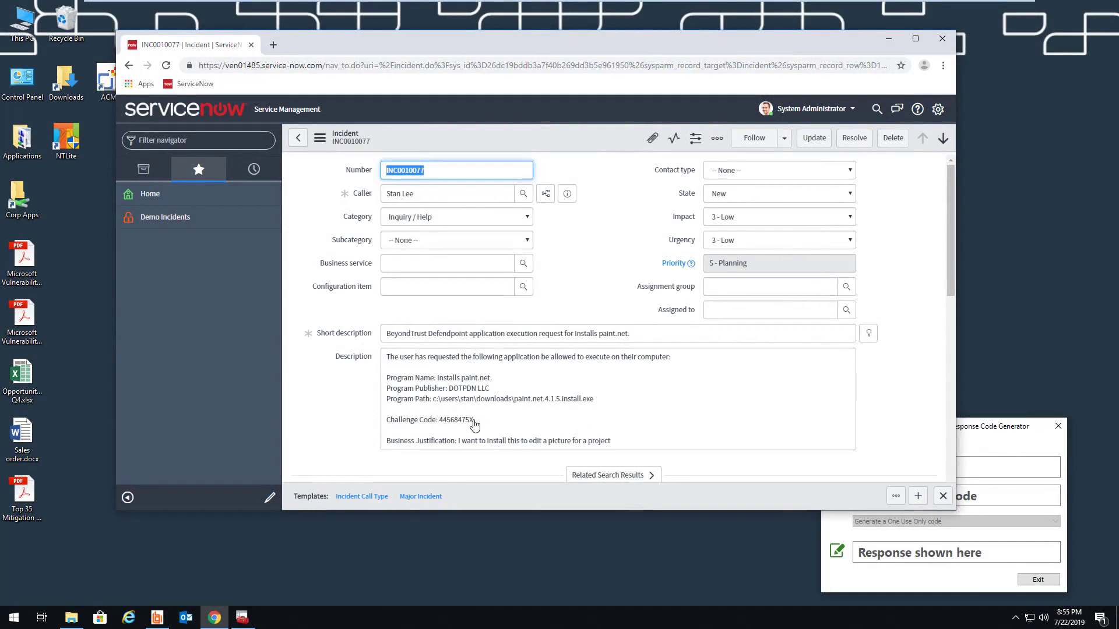
Copy the challenge code from the ServiceNow incident description into the BeyondTrust Response Code Generator and enter the shared key
drag(475, 420, 439, 421)
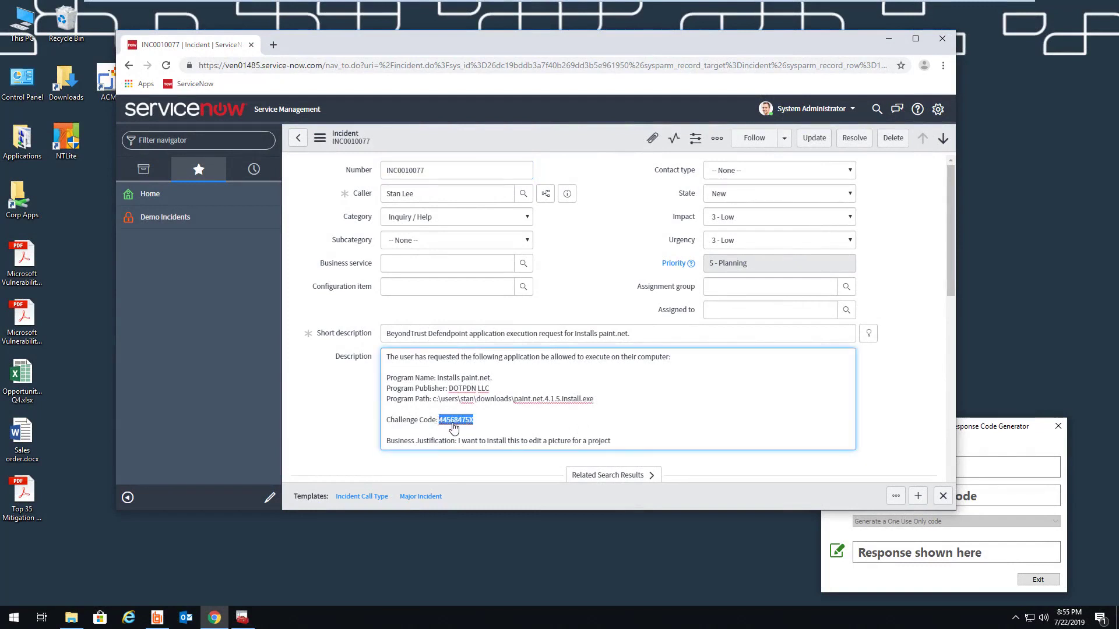
right_click(453, 421)
click(487, 492)
click(979, 450)
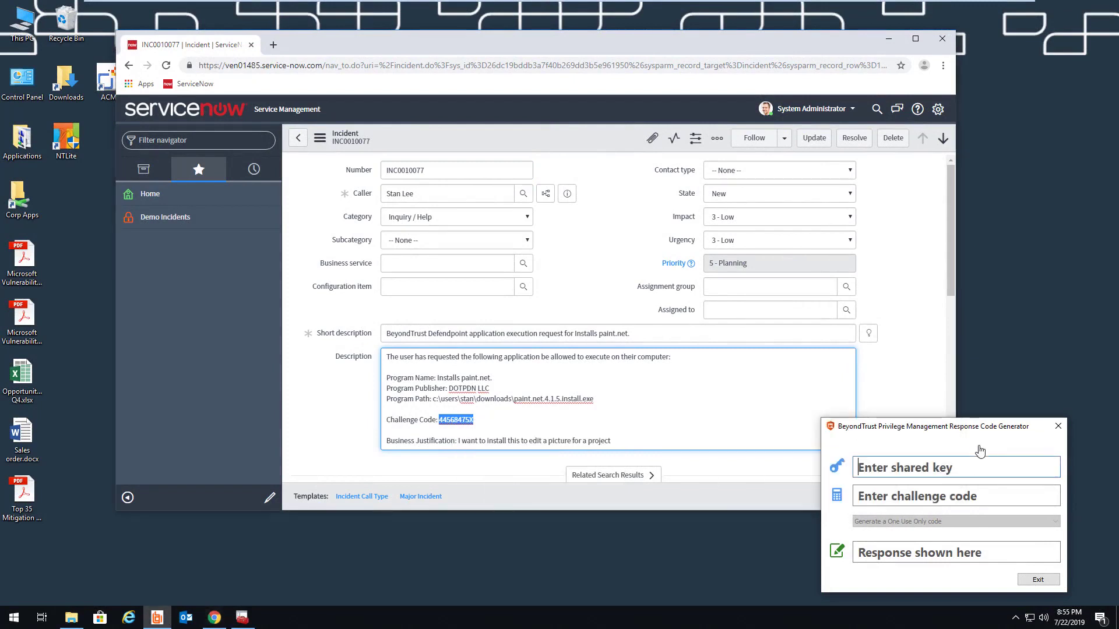
click(872, 503)
right_click(872, 502)
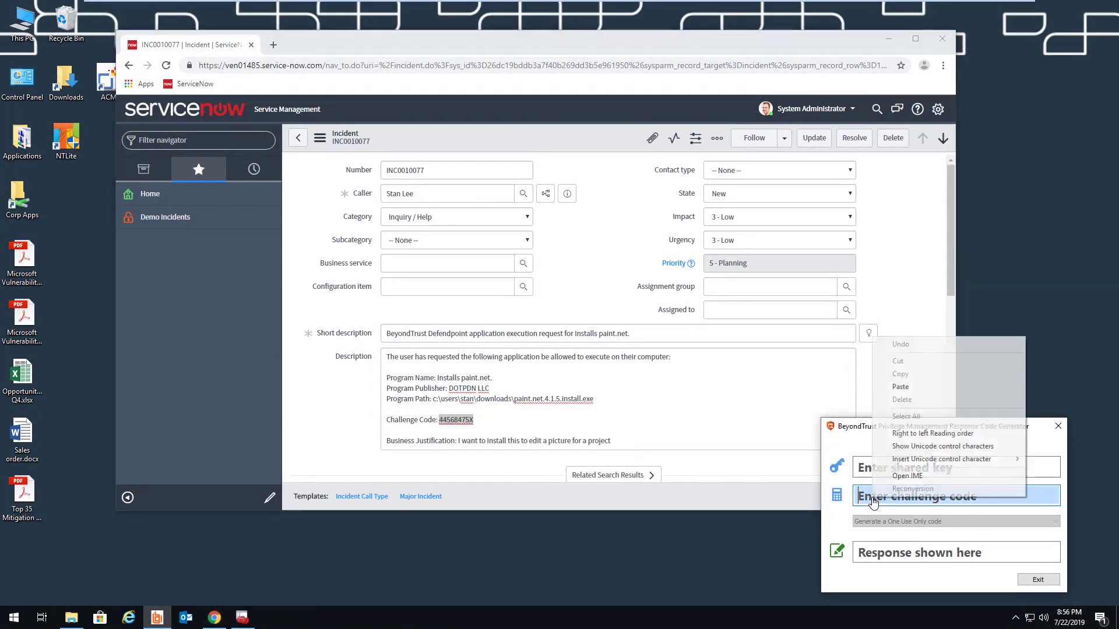
click(913, 400)
click(893, 469)
text(****)
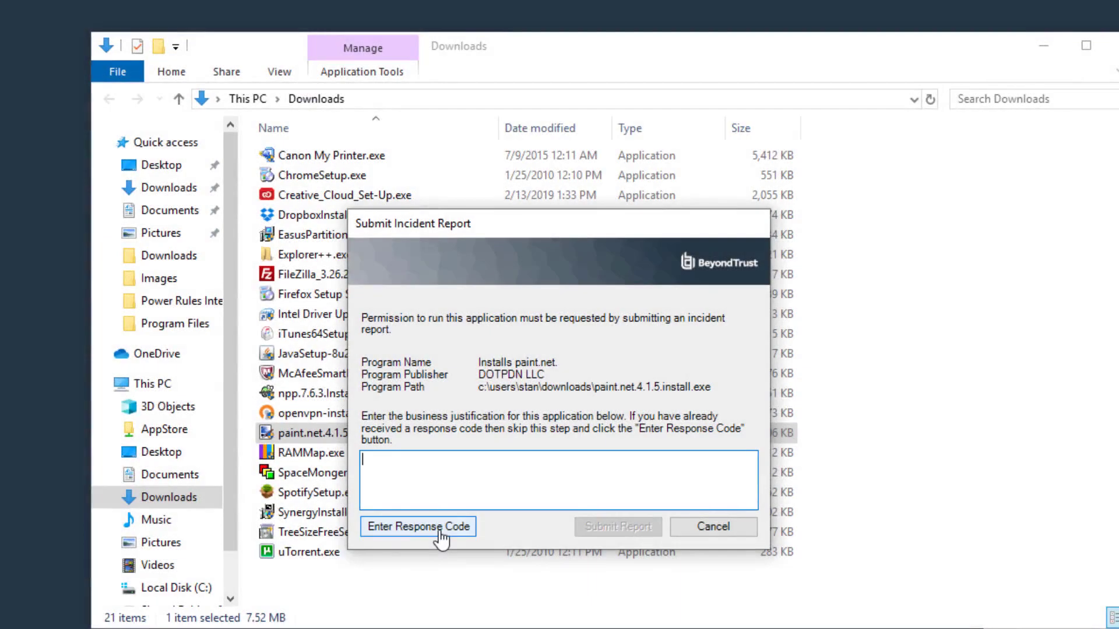
Enter the generated response code for the paint.net installer request and authorize the installation
click(439, 531)
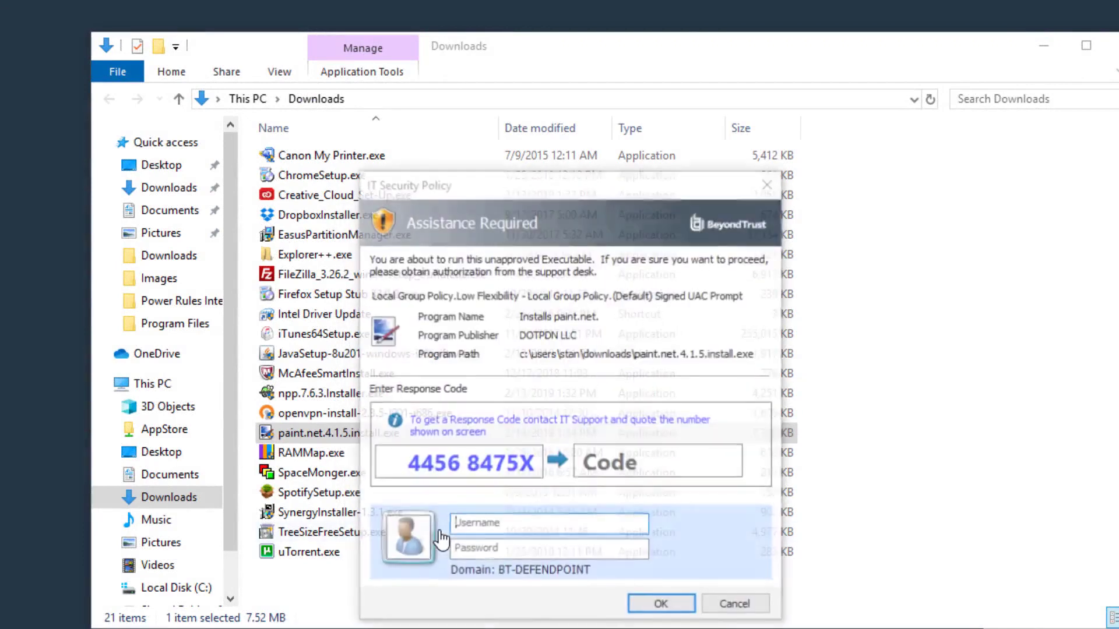
click(604, 466)
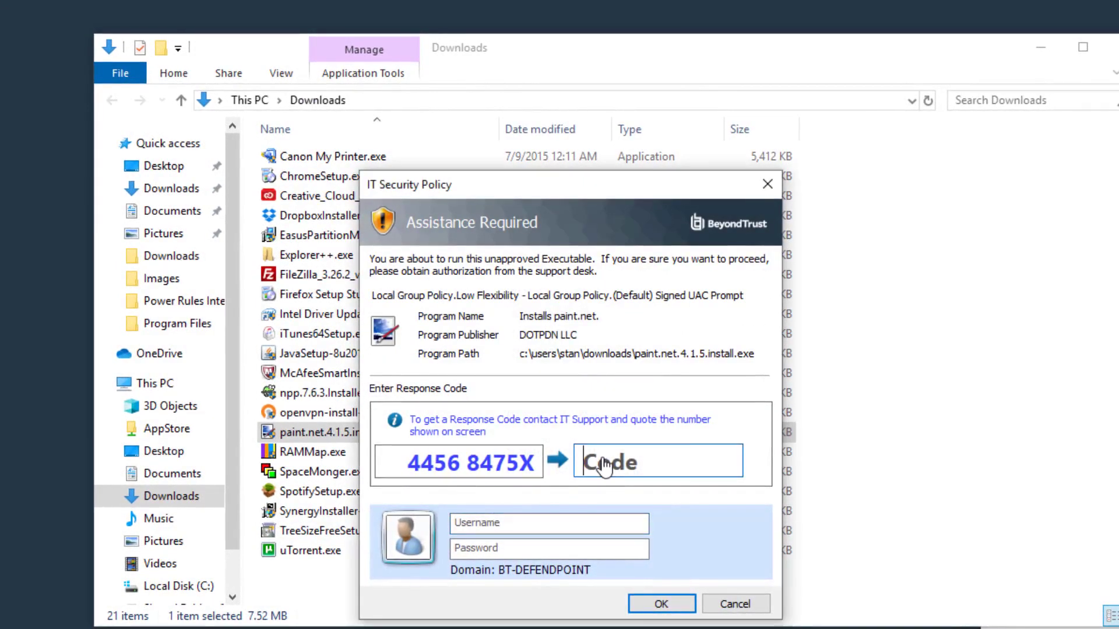
key(ctrl+v)
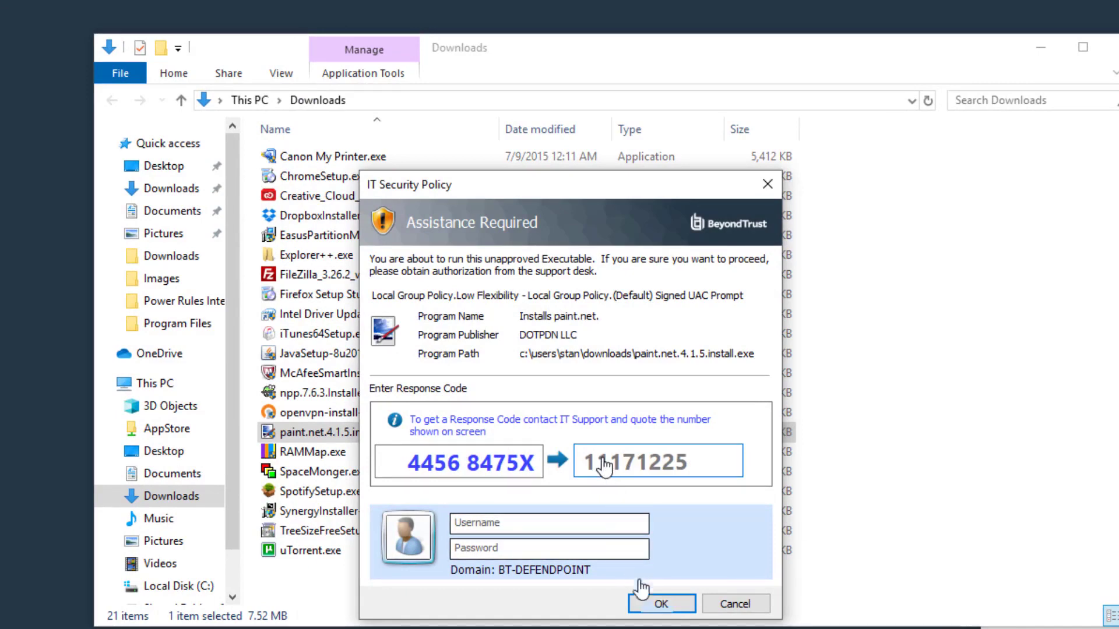
click(656, 603)
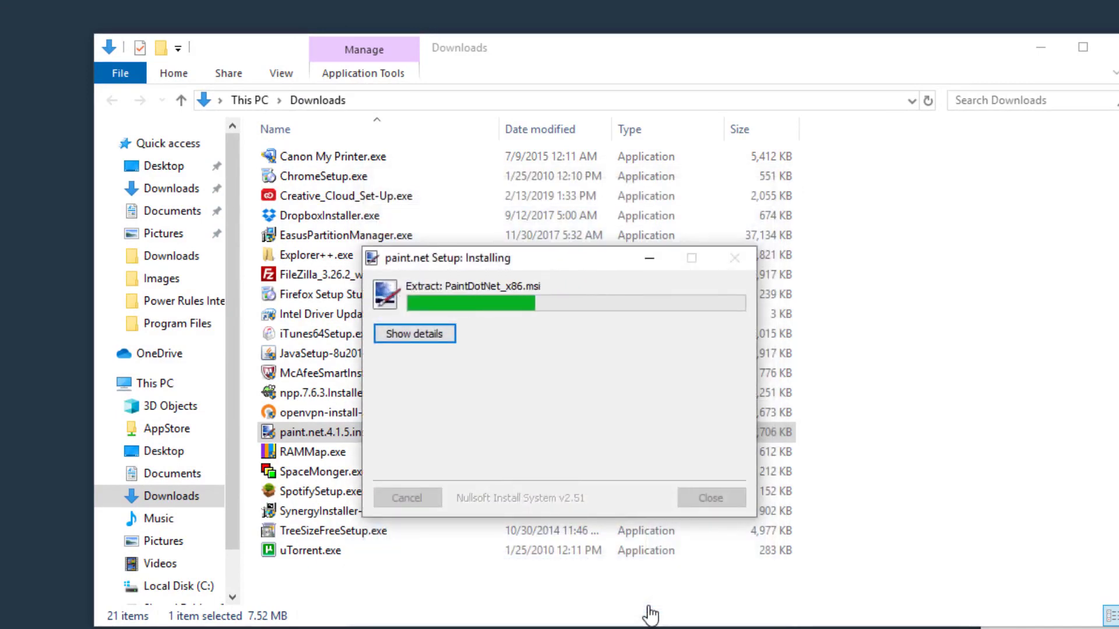
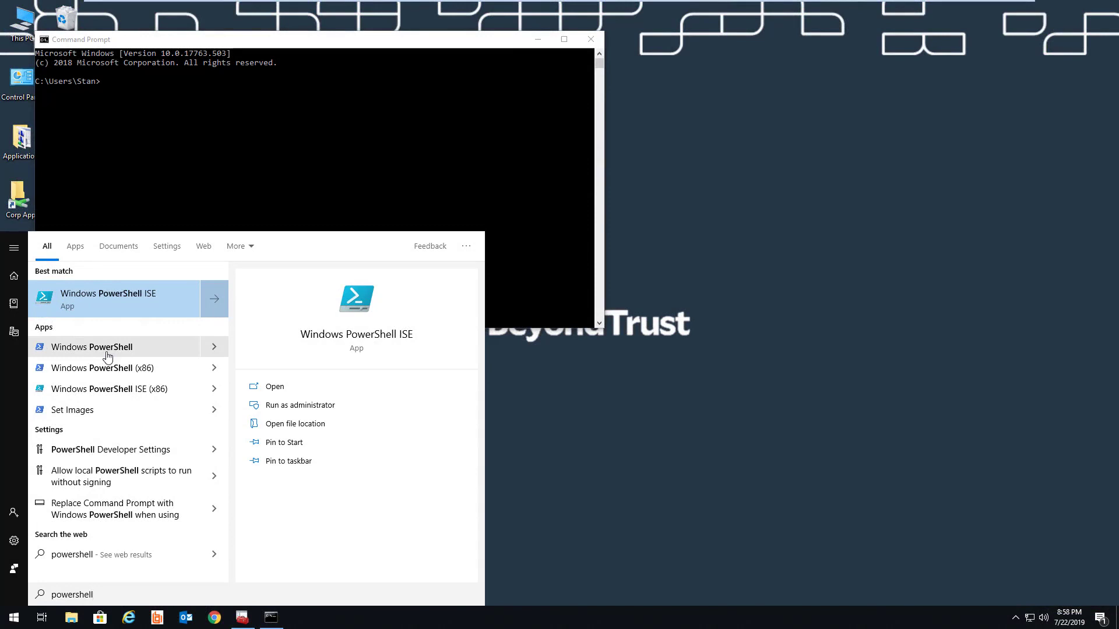
Launch Windows PowerShell from the search results and start Outlook
click(108, 352)
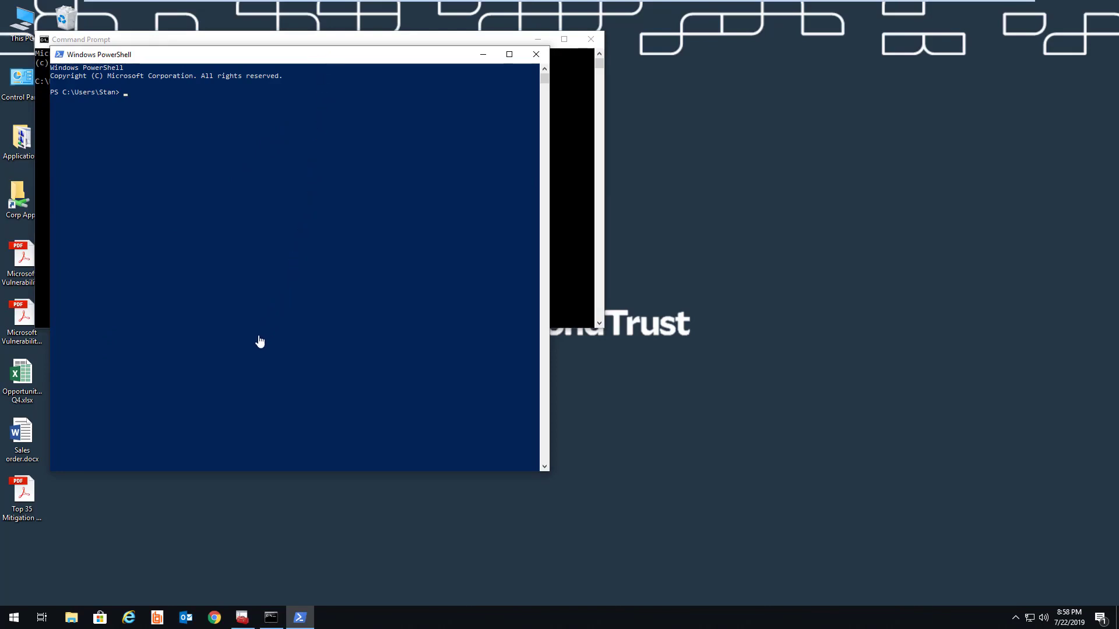
click(176, 623)
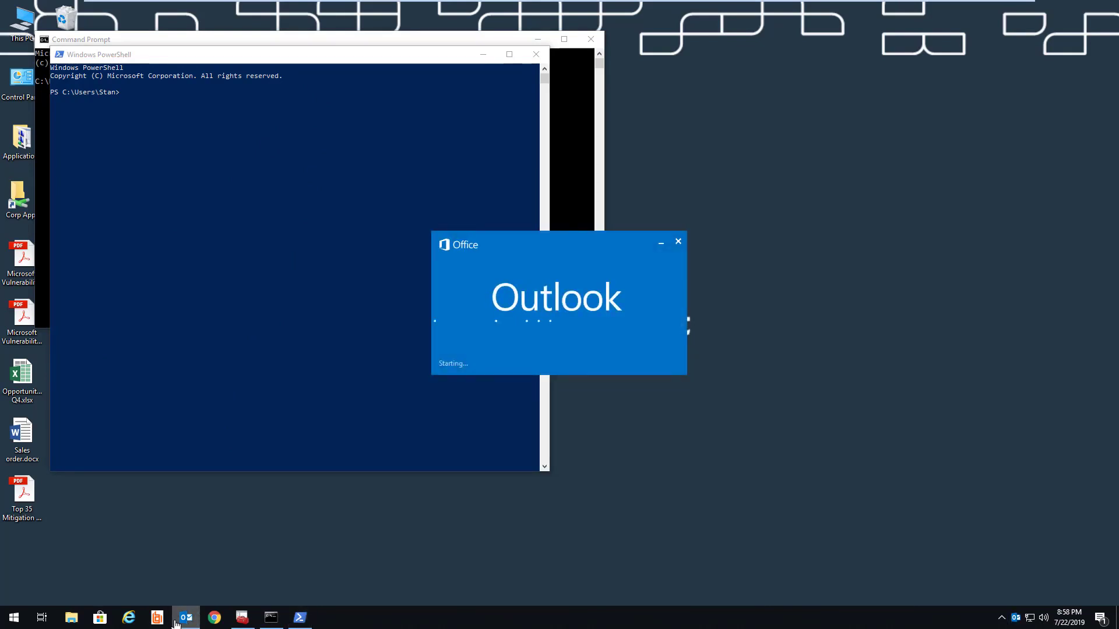
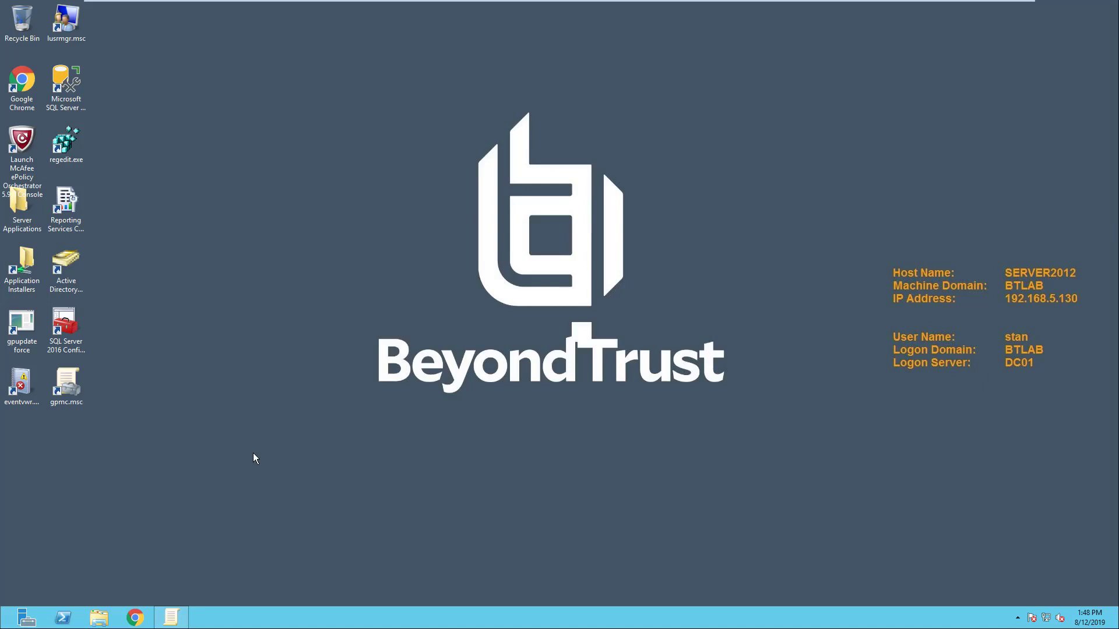
Open Event Viewer on the server and view the Security log under Windows Logs
double_click(20, 384)
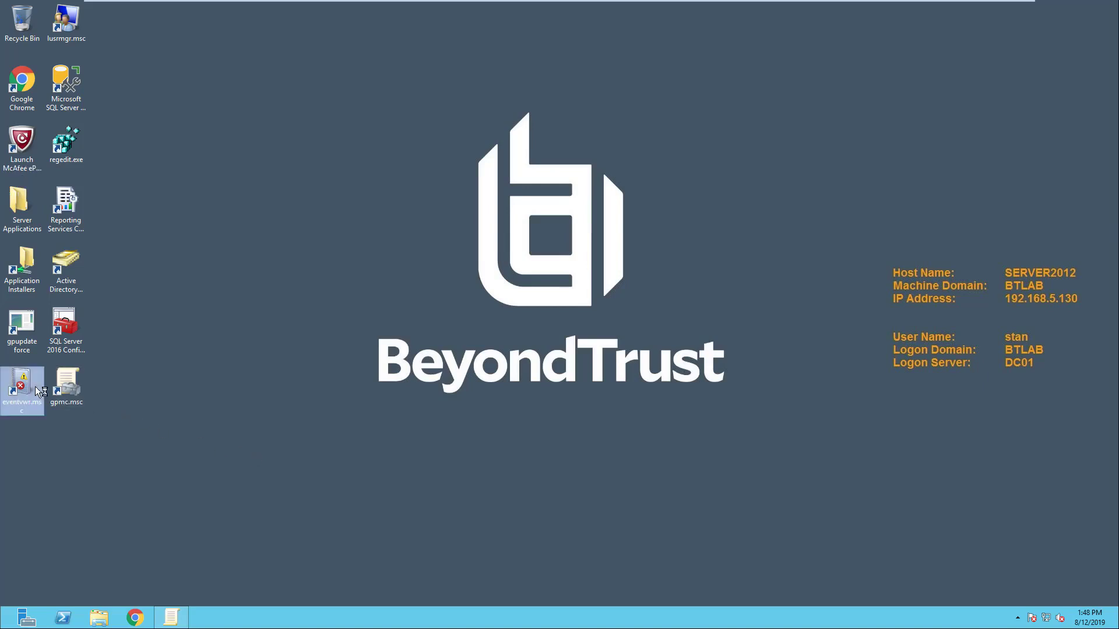
click(140, 98)
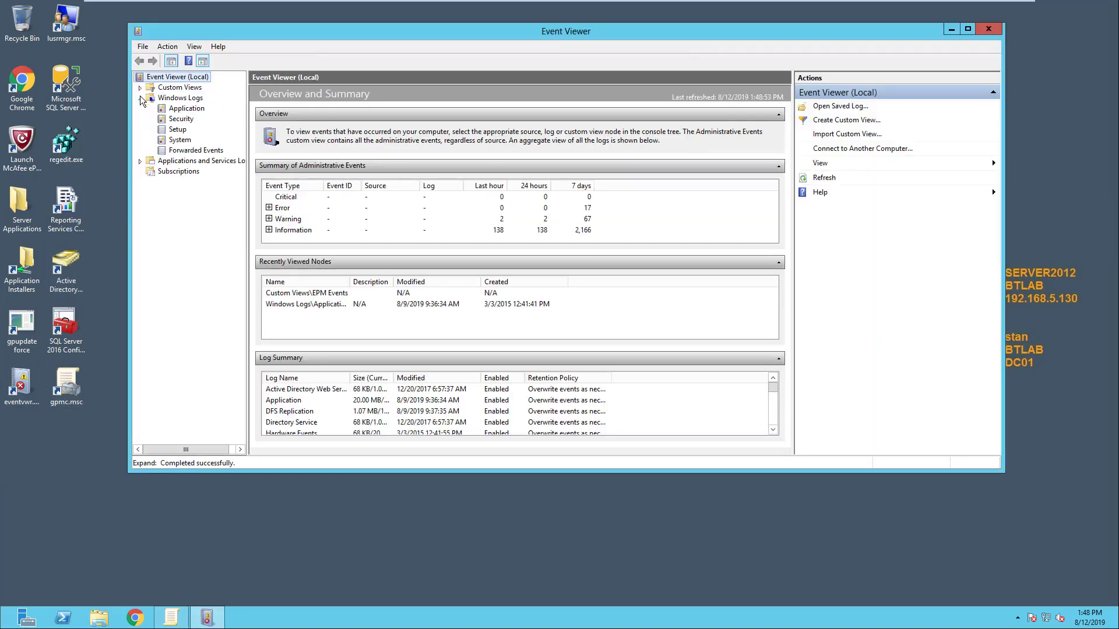
click(165, 120)
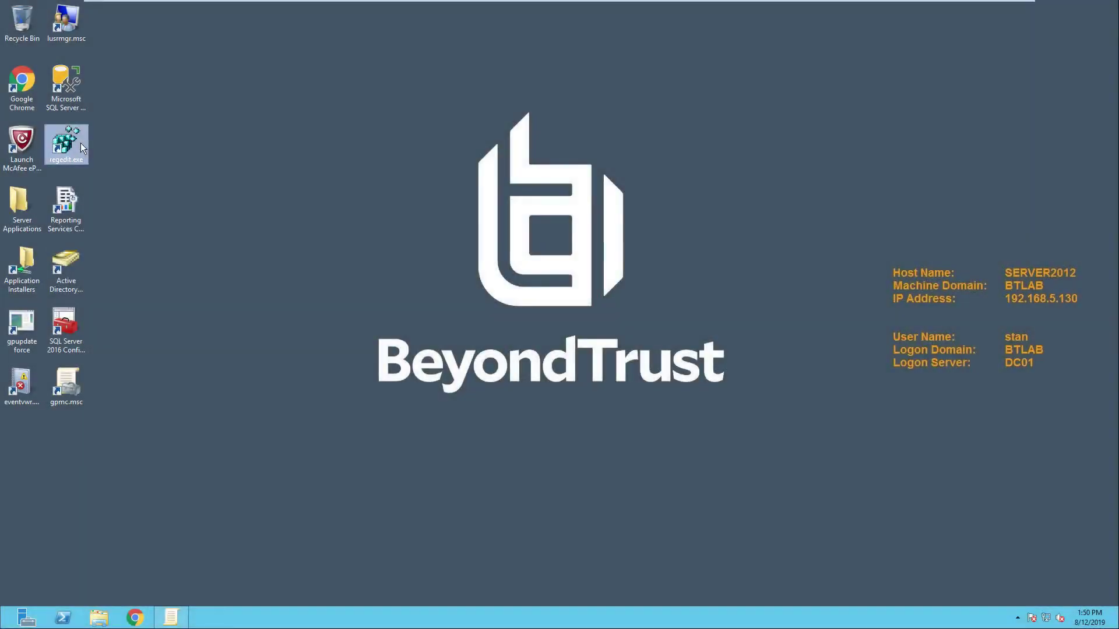
Open Registry Editor and try to create a new key under HKEY_LOCAL_MACHINE\SOFTWARE
double_click(81, 142)
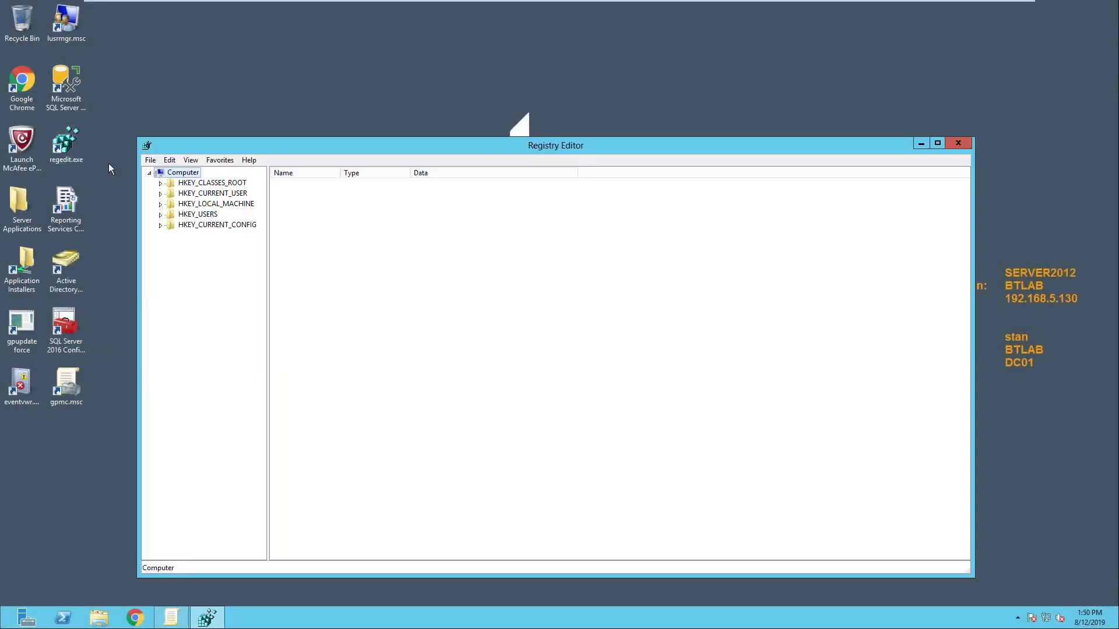
click(160, 204)
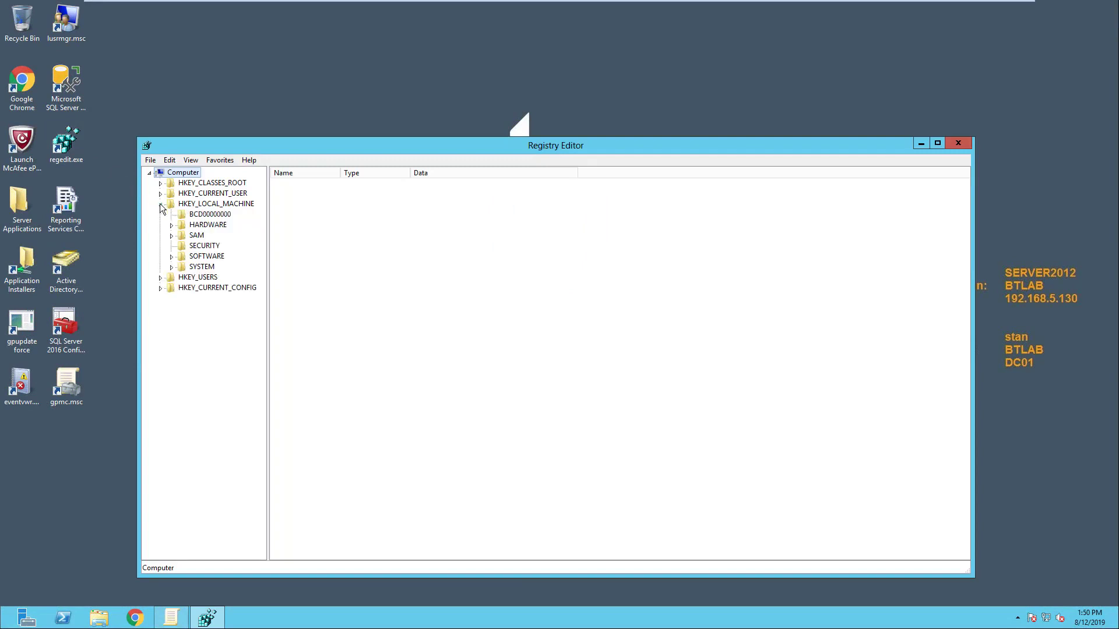
click(184, 257)
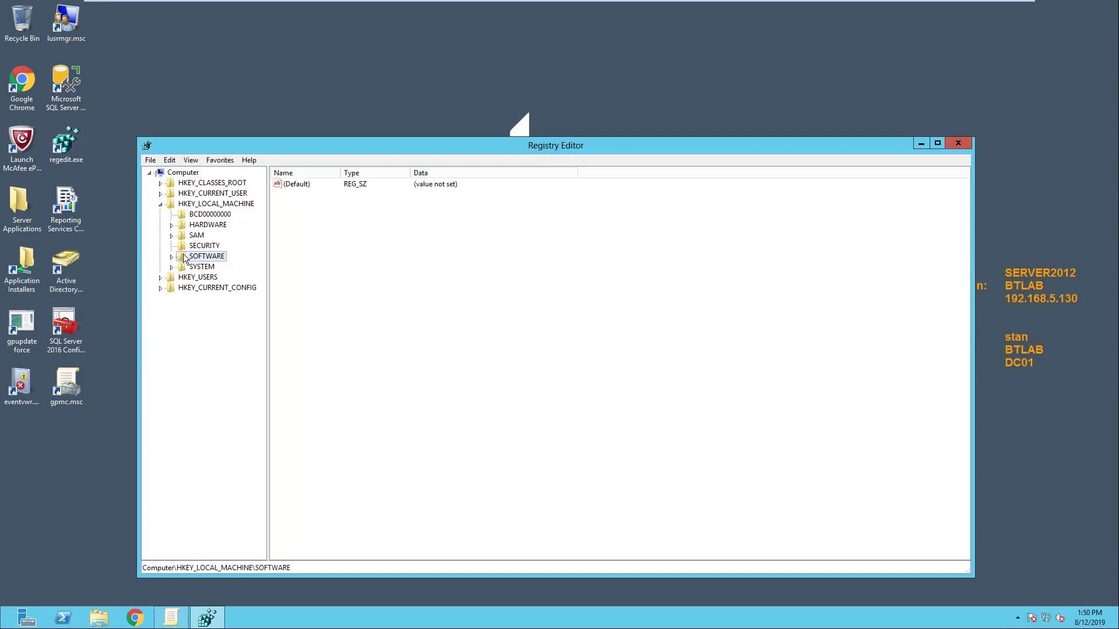
right_click(186, 257)
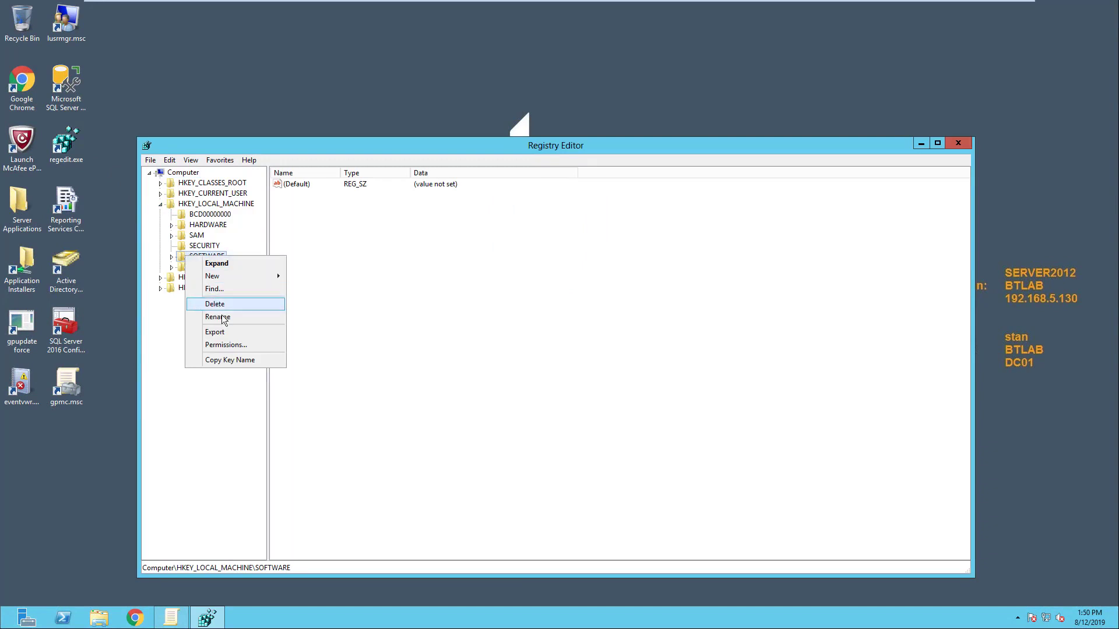
mouse_move(226, 278)
click(323, 277)
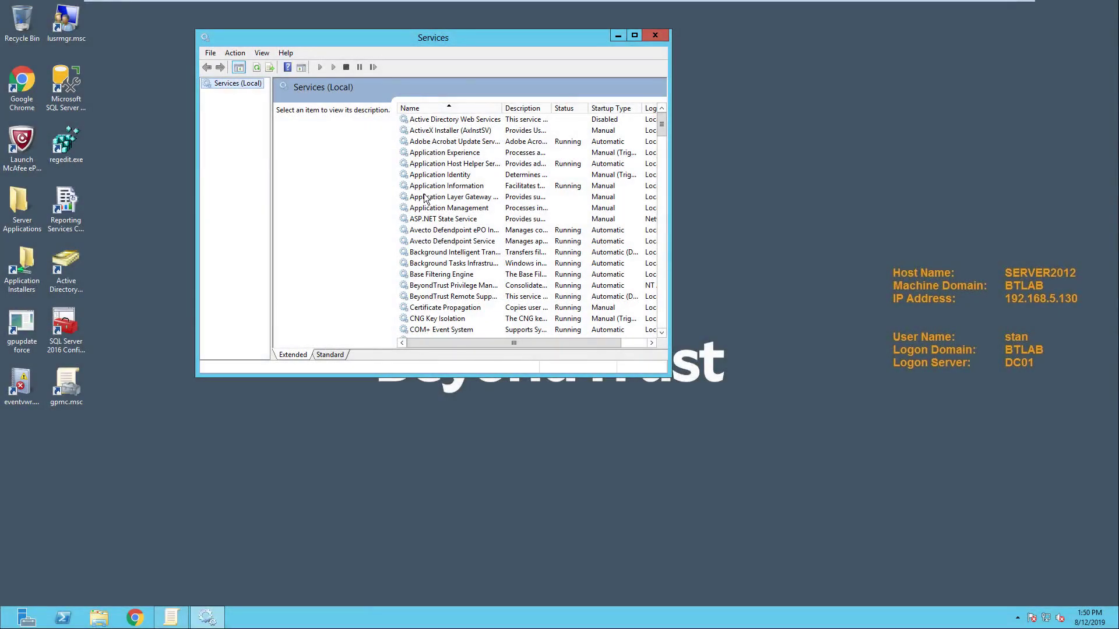
Check the available actions for the Application Layer Gateway service, and run the Services console as administrator
right_click(424, 197)
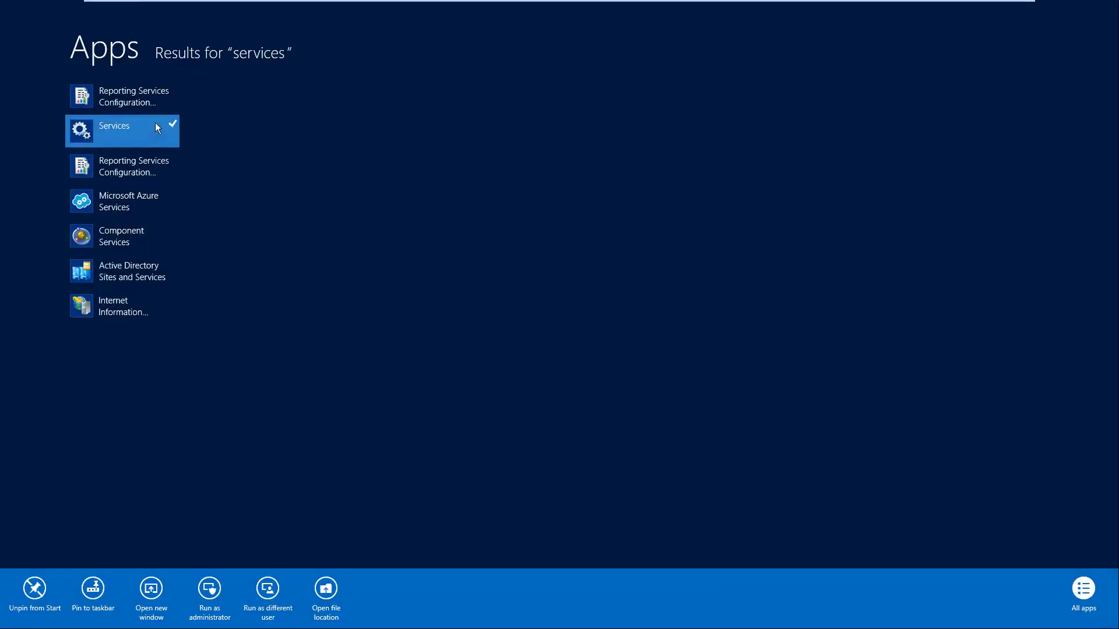
click(215, 596)
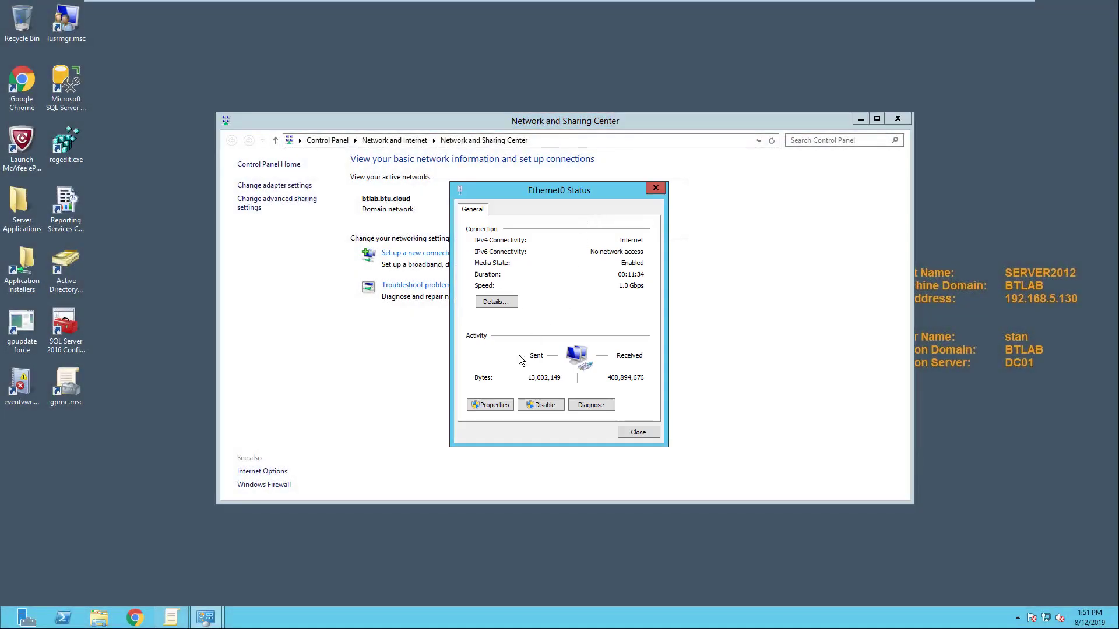
Open the properties of the Ethernet0 network connection
click(480, 406)
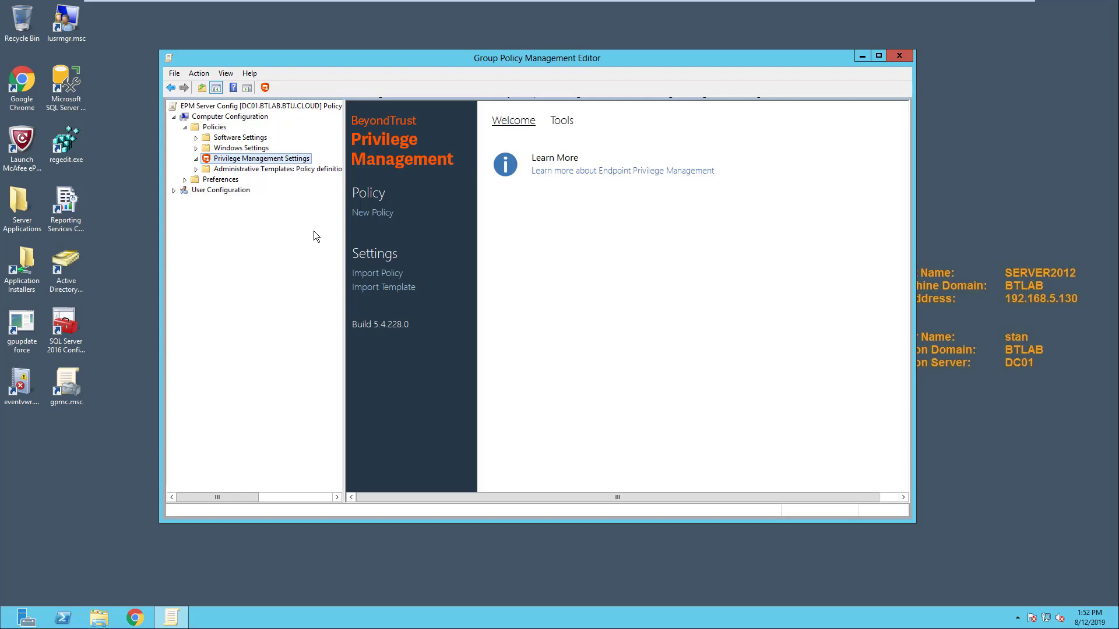
Import the QuickStart for Servers template into the Privilege Management Settings of the EPM Server Config policy
click(383, 289)
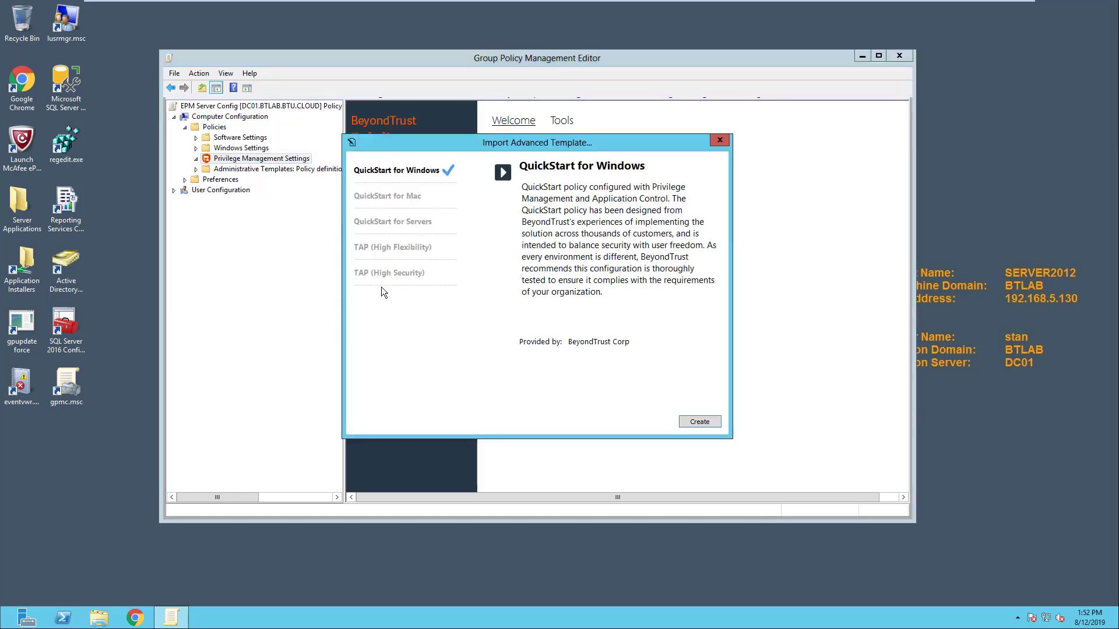
click(399, 224)
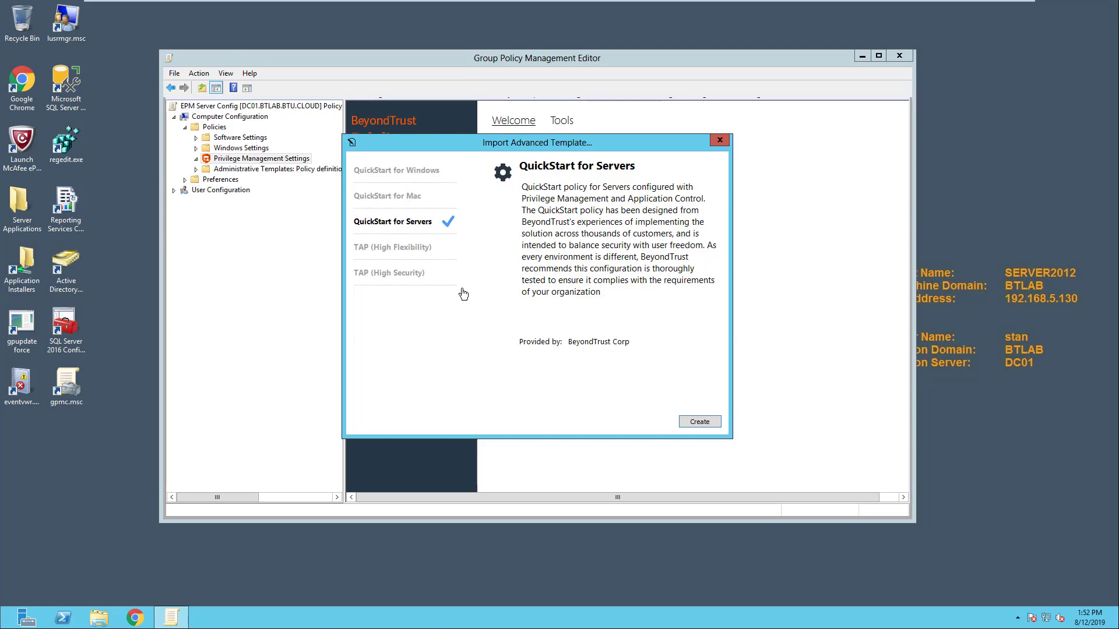
click(703, 422)
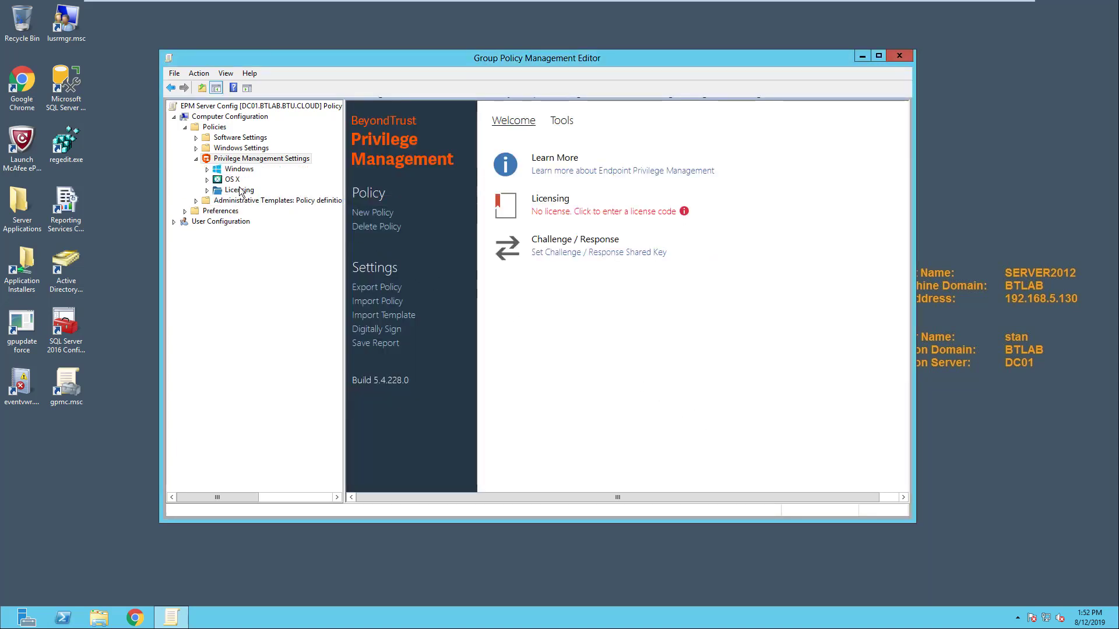
Enable the Audit - Admins and Audit - RunAs workstyles under the Windows Privilege Management Settings
click(208, 170)
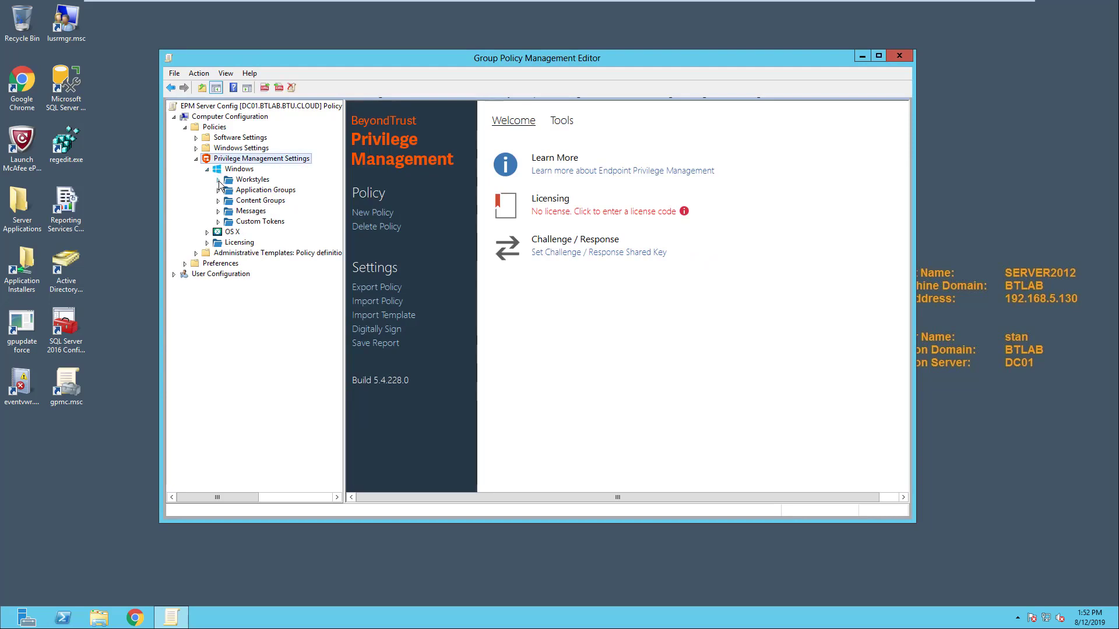
click(219, 180)
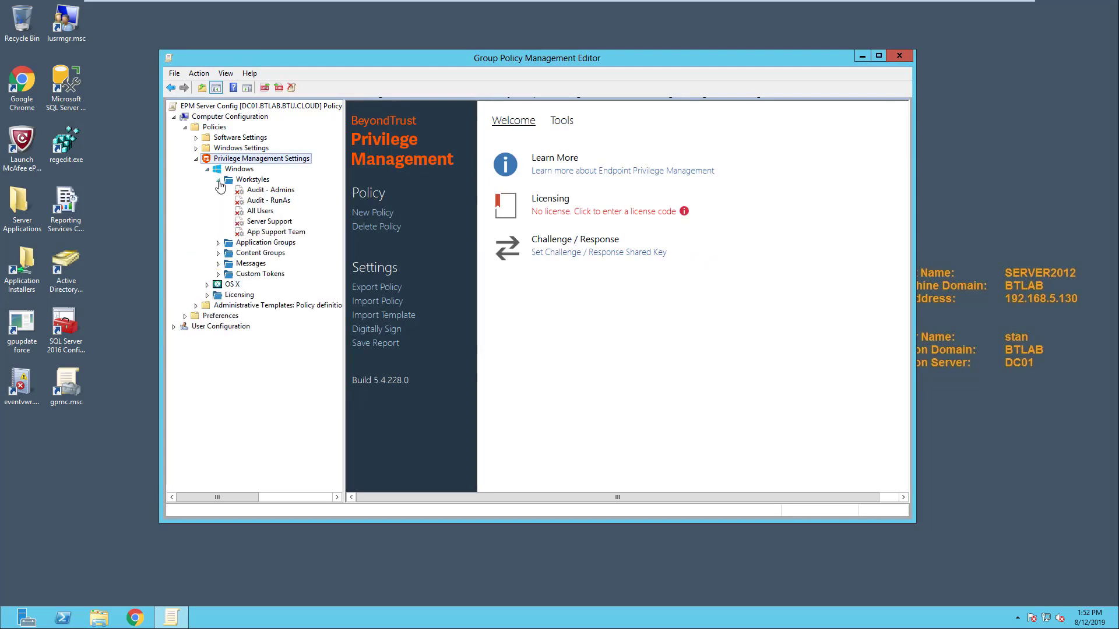
right_click(253, 193)
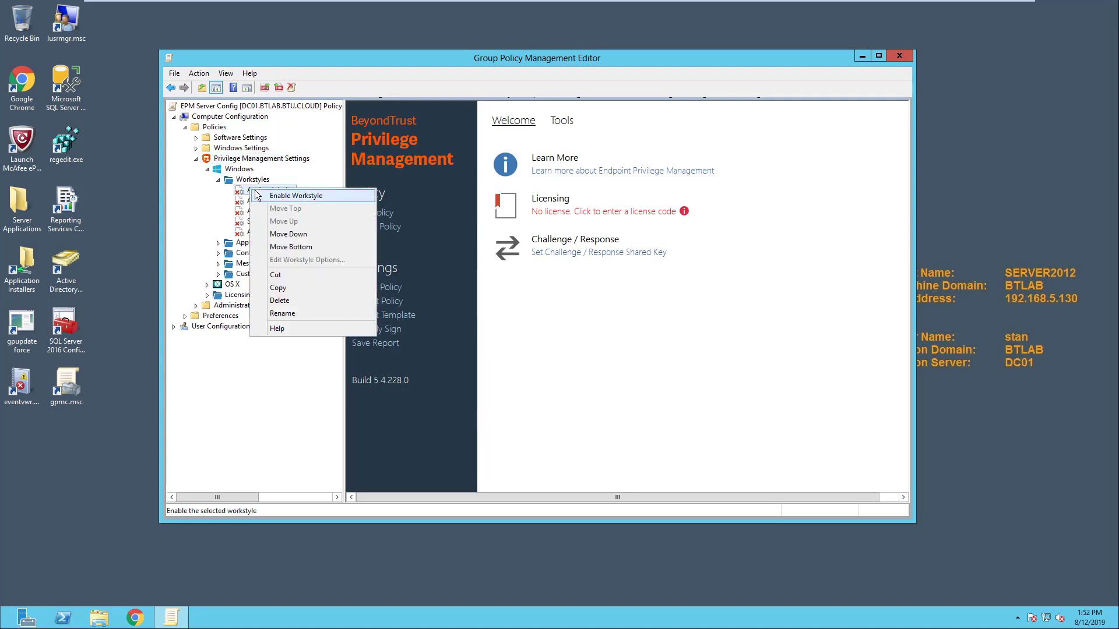
click(261, 196)
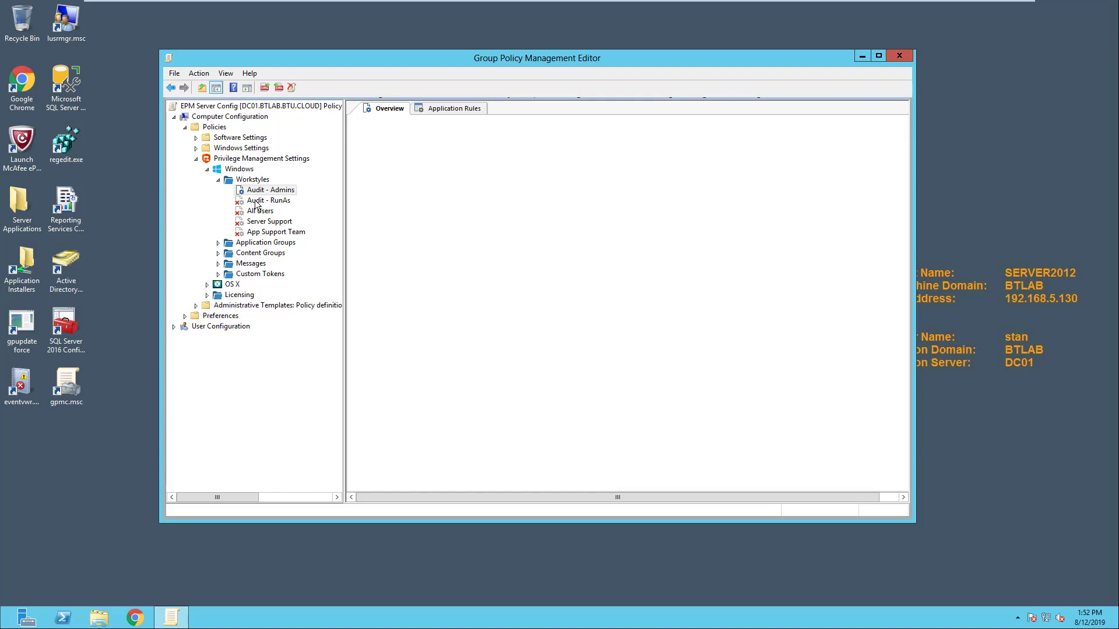
right_click(256, 203)
click(263, 216)
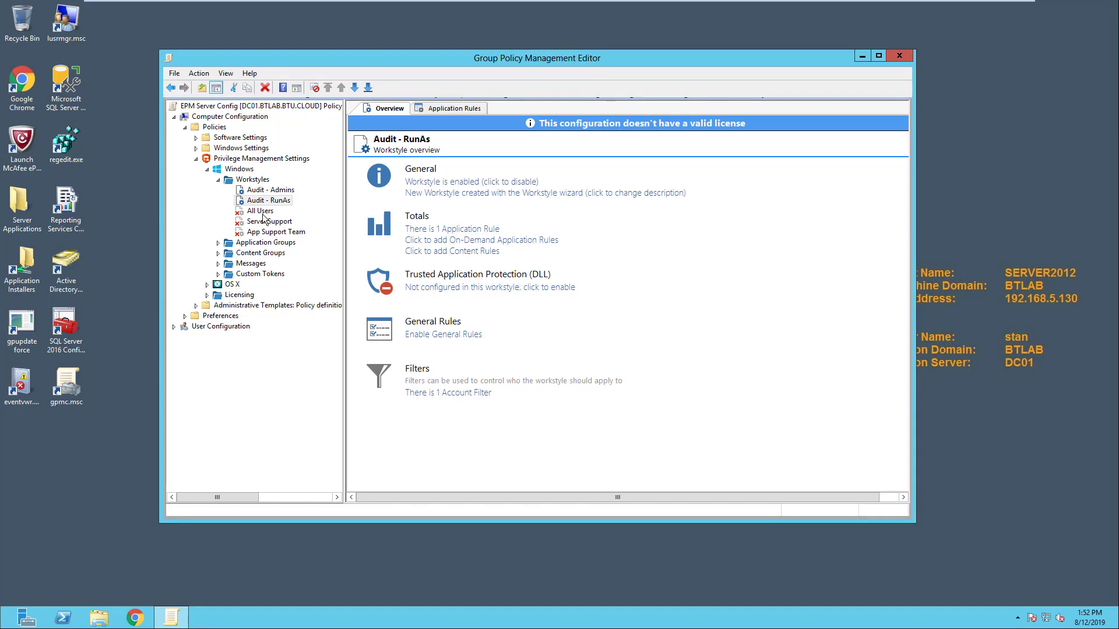
Enable the All Users and Server Support workstyles in the EPM Server Config policy
right_click(262, 212)
key(Escape)
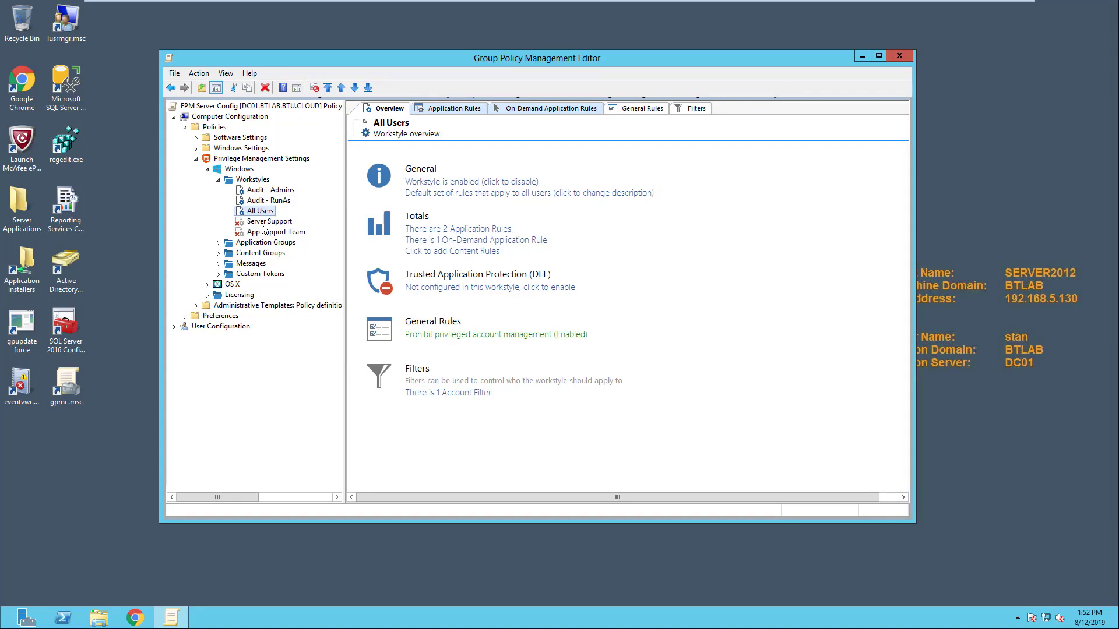
right_click(263, 222)
click(274, 228)
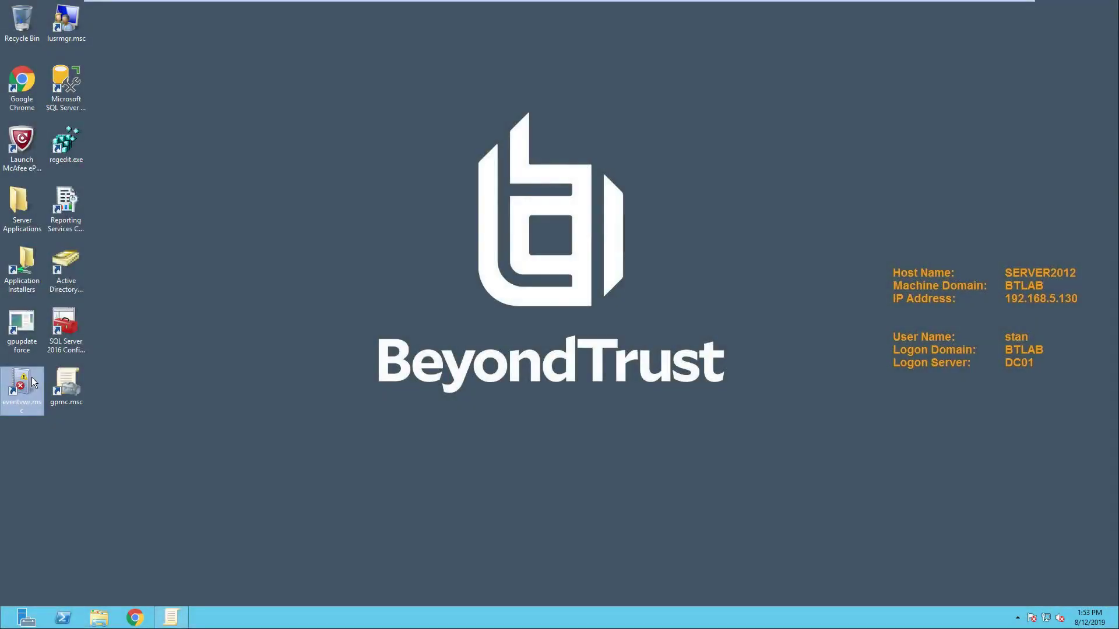
Run Event Viewer as administrator, authenticating with the account password for making a custom view, and open the Windows Security log
right_click(31, 381)
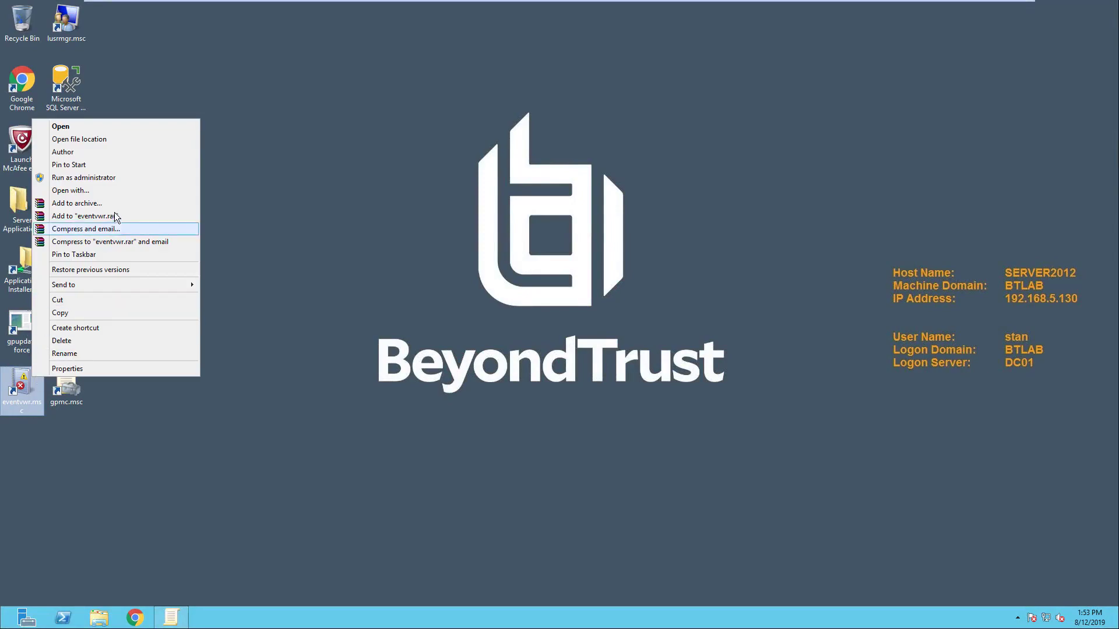
click(134, 179)
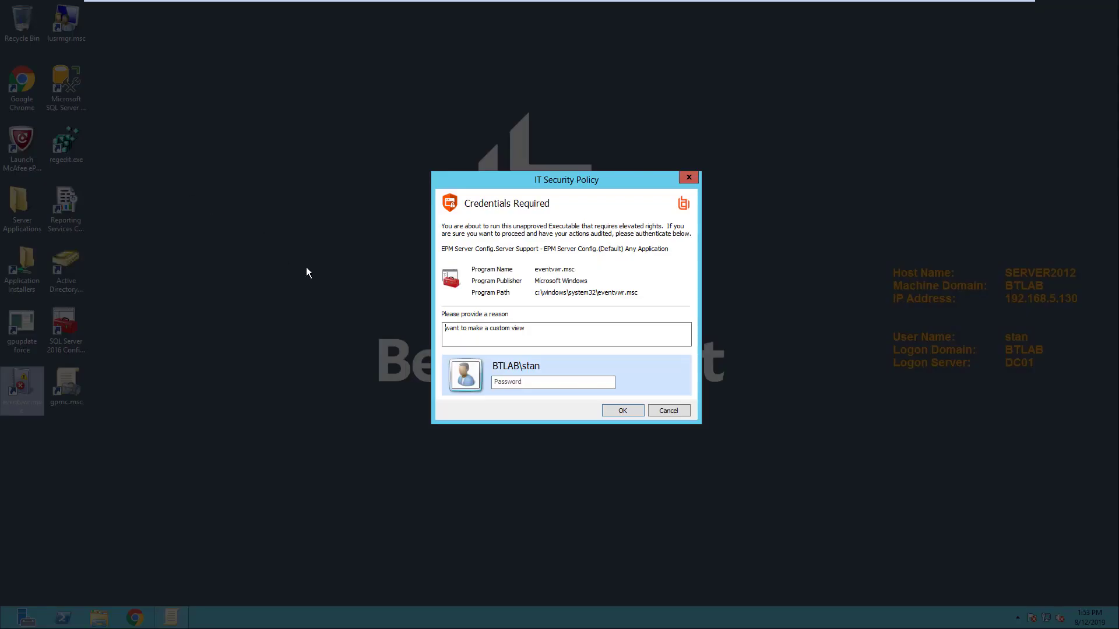
click(526, 386)
text(********)
key(Return)
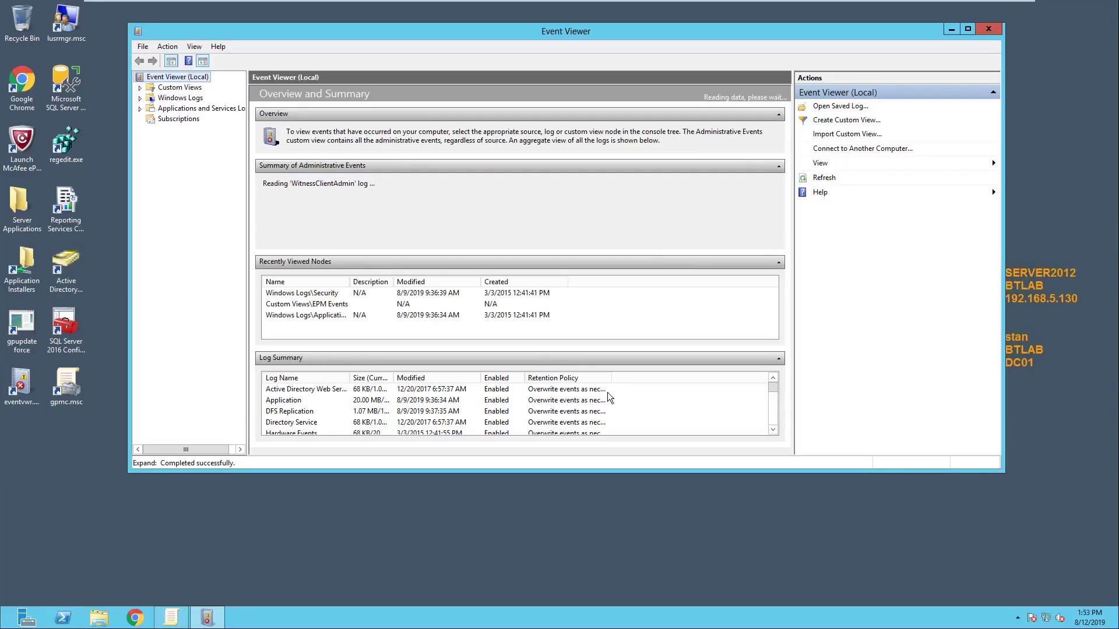
click(140, 98)
click(169, 119)
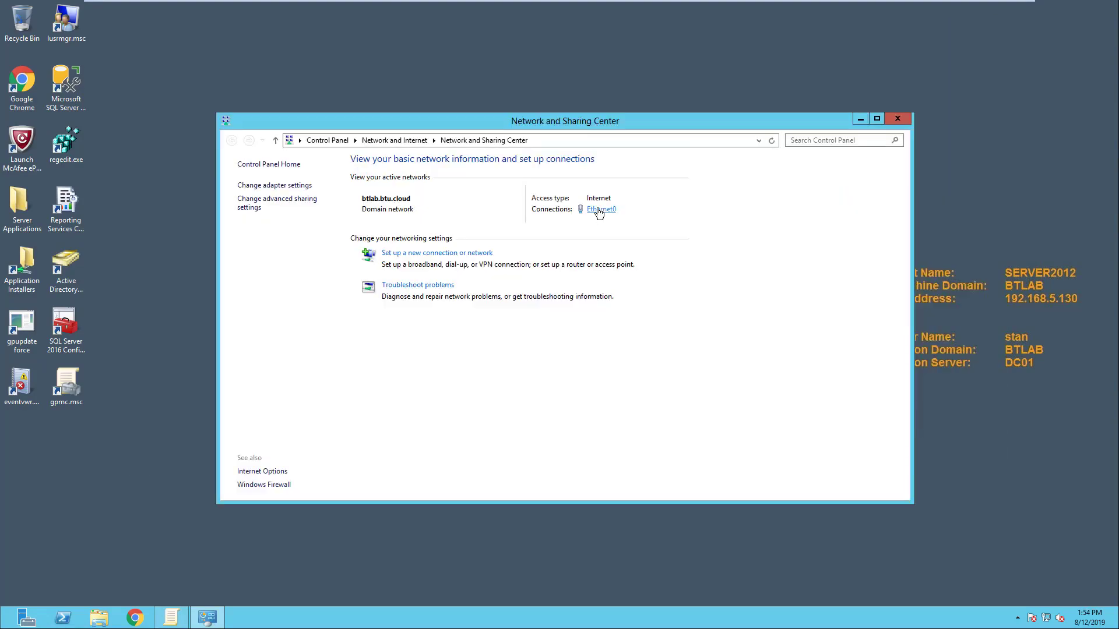
Open the Ethernet0 connection's status and its properties from the Network and Sharing Center
click(599, 211)
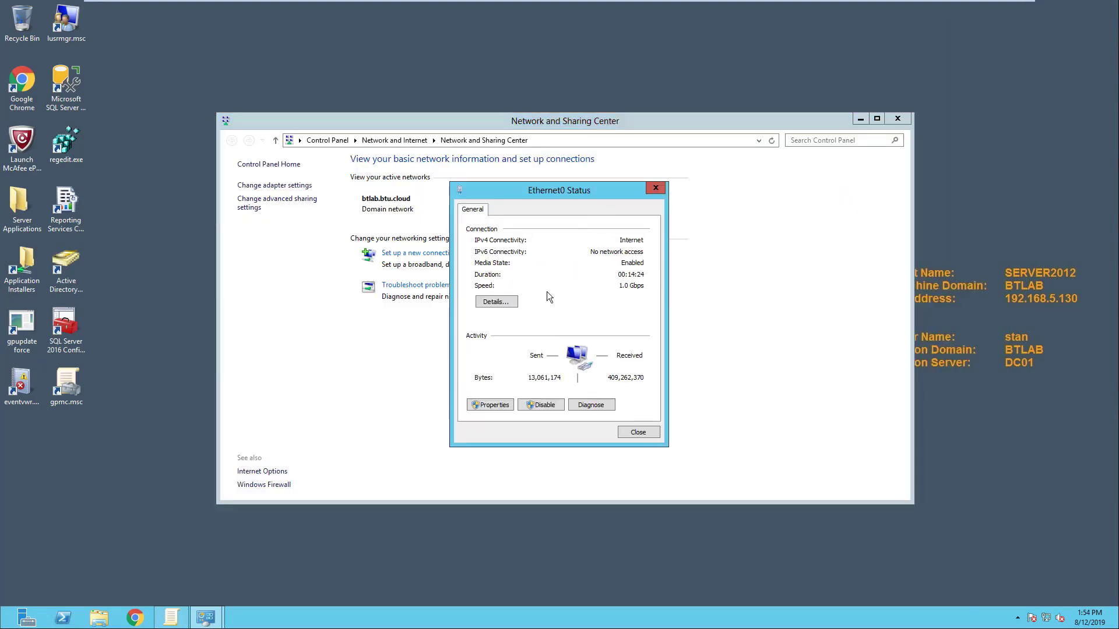
click(483, 402)
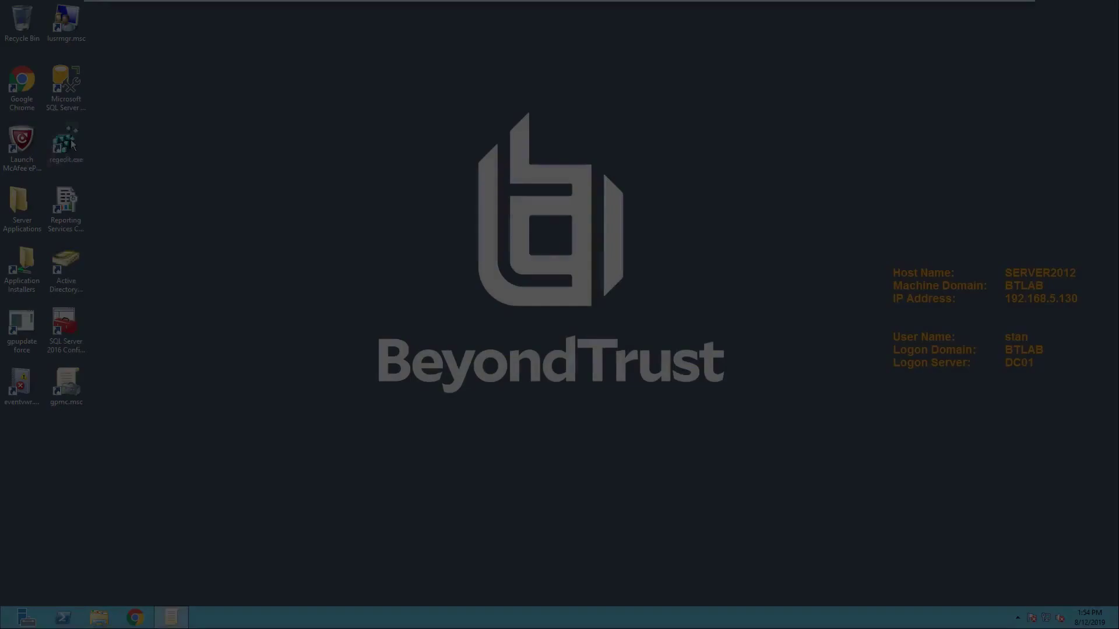
Run Registry Editor as administrator, giving a reason that starts "I need to change a" and entering the account password
right_click(70, 141)
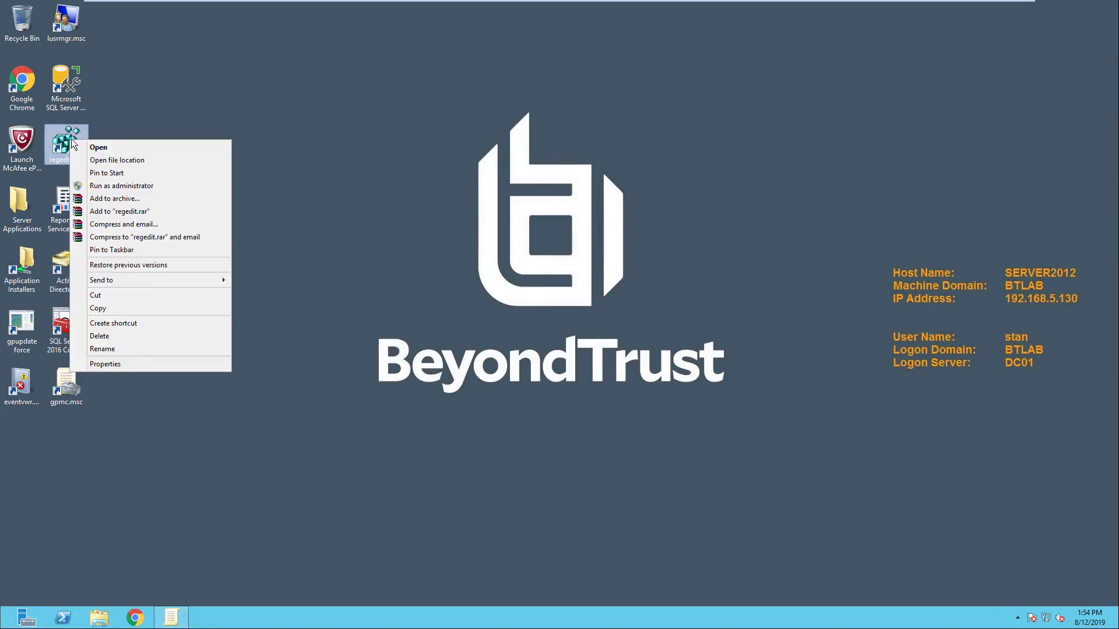
click(124, 187)
text(I need to change a k)
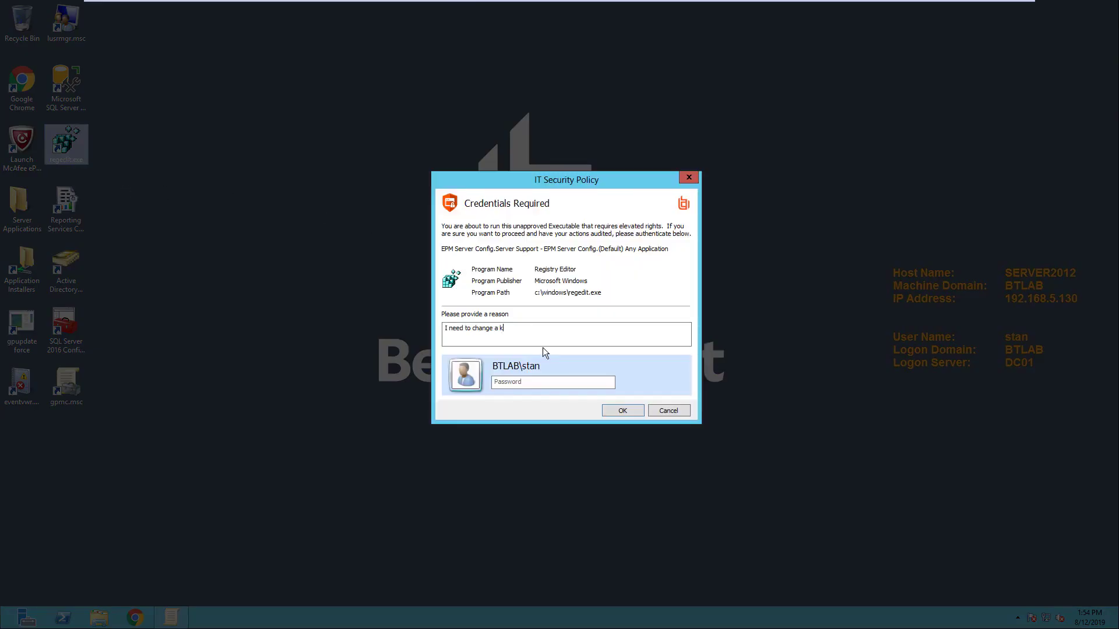
key(Tab)
text(********)
key(Return)
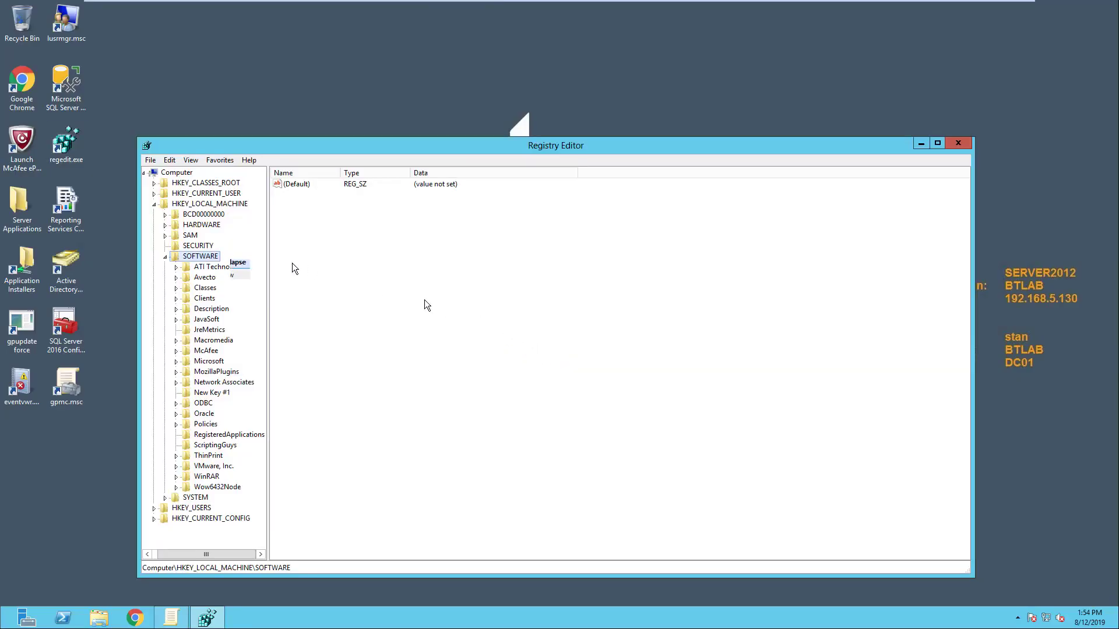
Find the Services console and run it as administrator, giving the need to restart a service as reason and entering the account password
key(super)
text(serv)
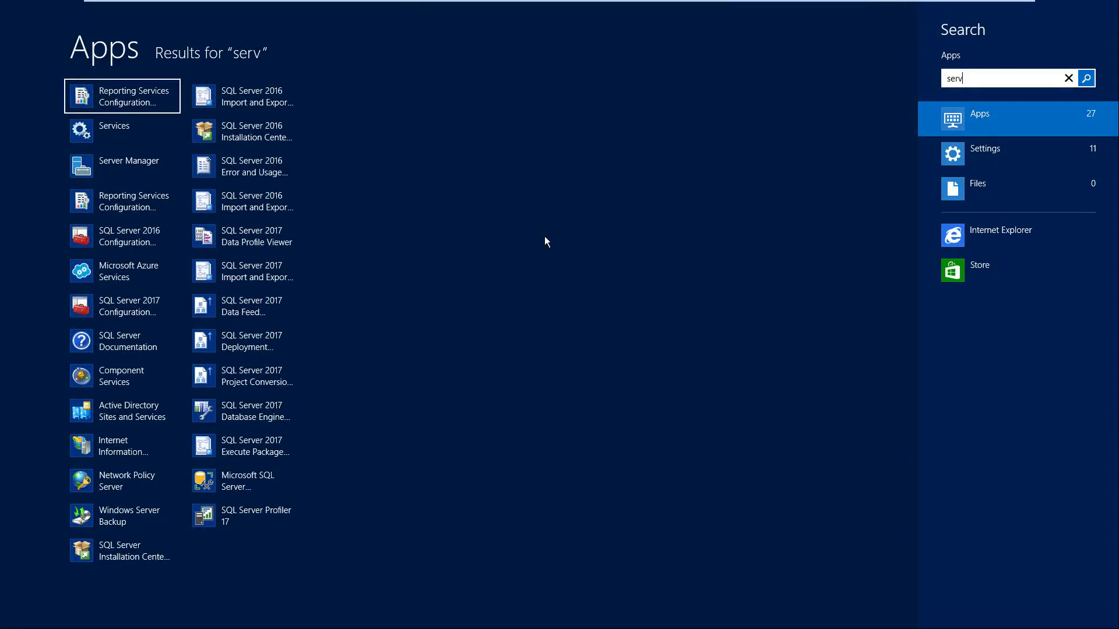
right_click(121, 132)
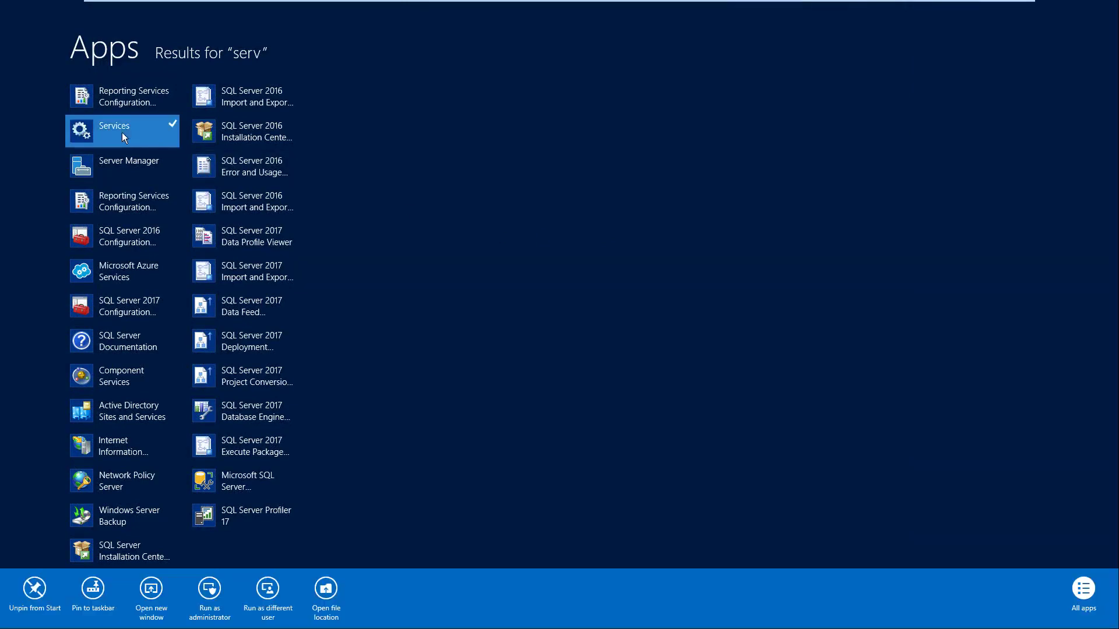
click(210, 588)
text(need to restra)
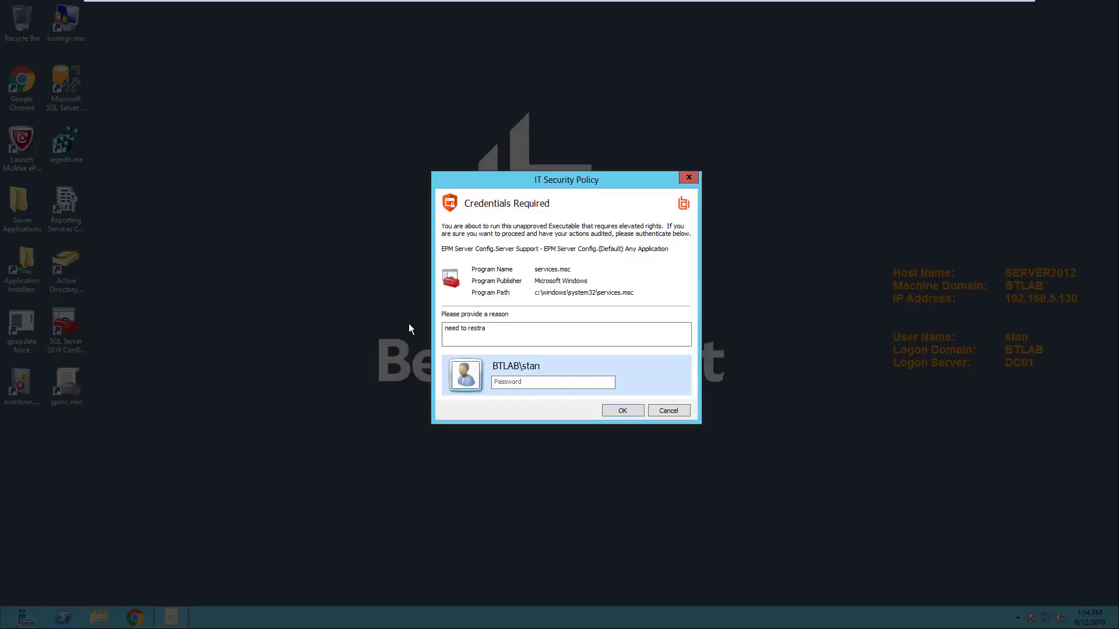
text(art a service)
key(Tab)
text(Password)
key(Return)
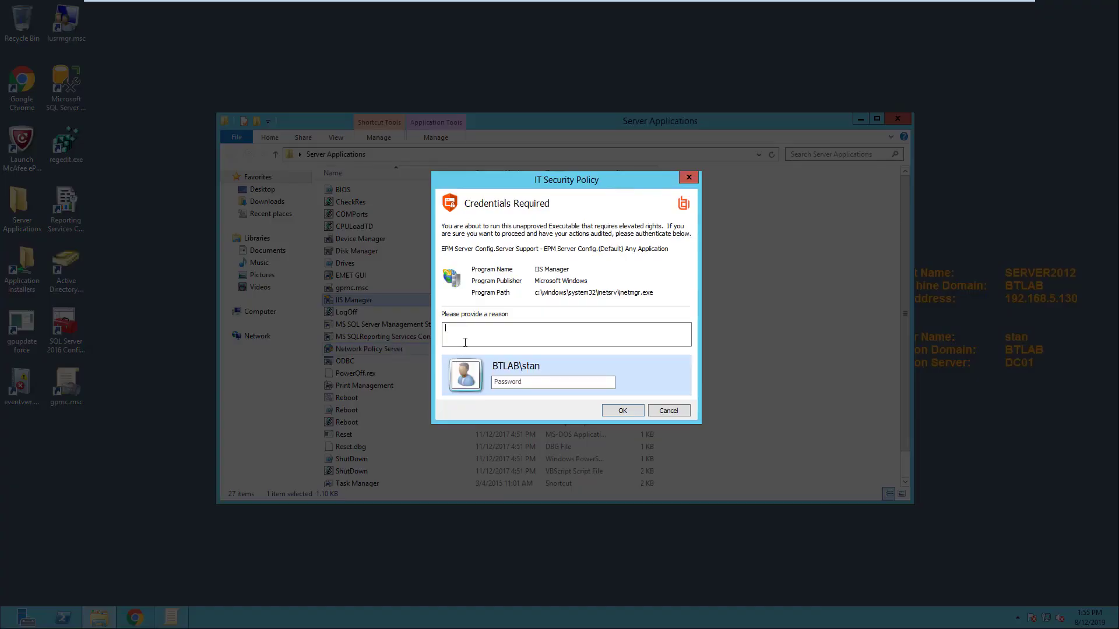
Authorize IIS Manager with the reason "I want to run this with admin" and the account password, and open the SERVER2012 connection
text(I want to run this with admin)
key(Tab)
text(•••••)
key(Return)
right_click(240, 195)
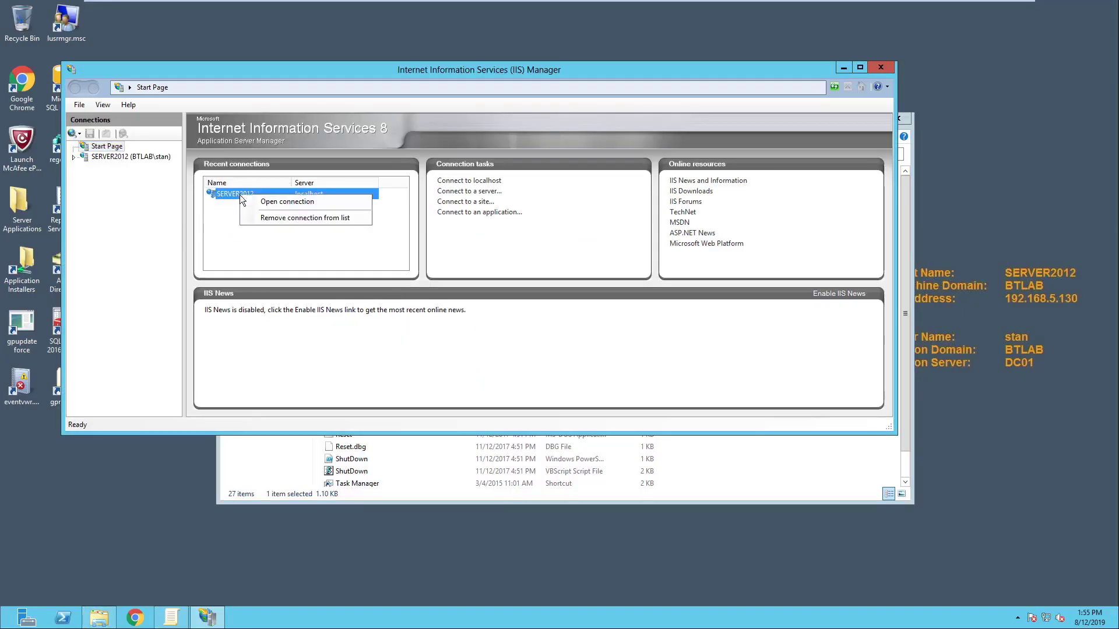
click(256, 202)
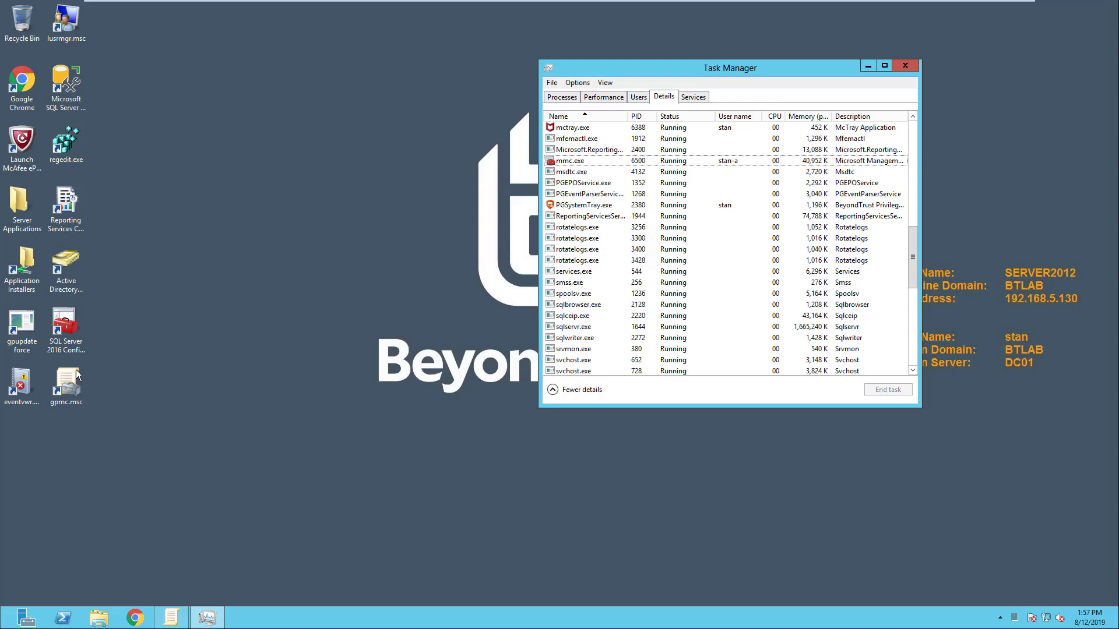
Run gpmc.msc as a different user with the admin account's user name and password, and check the actions for the EPM Server Config policy
right_click(71, 380)
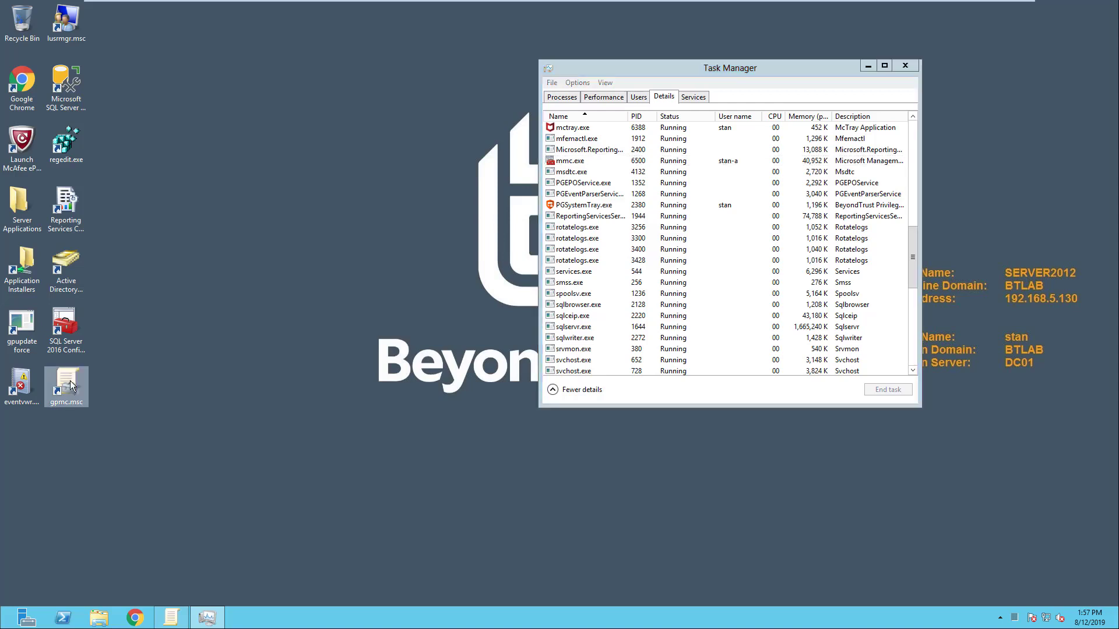
click(140, 168)
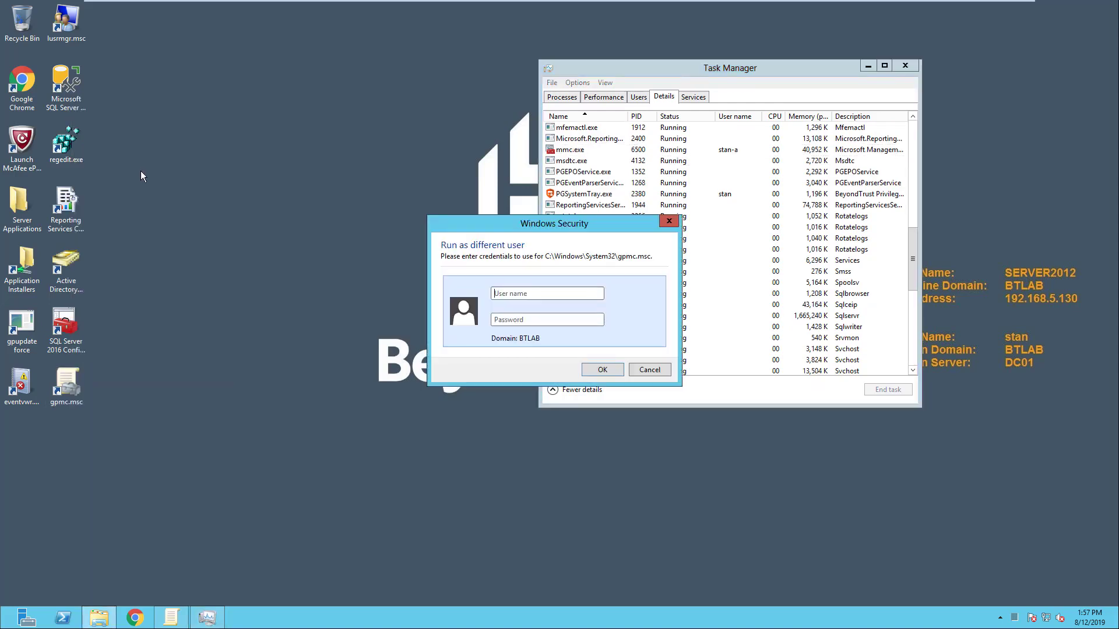
text(stan-a)
key(Tab)
text(********)
key(Return)
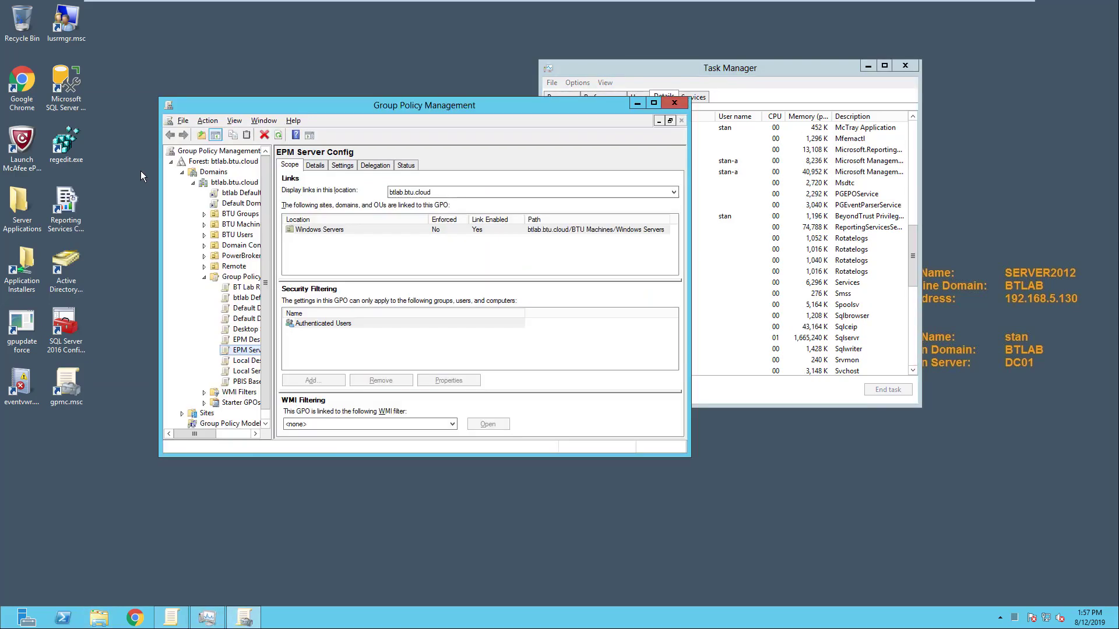
right_click(232, 350)
click(551, 430)
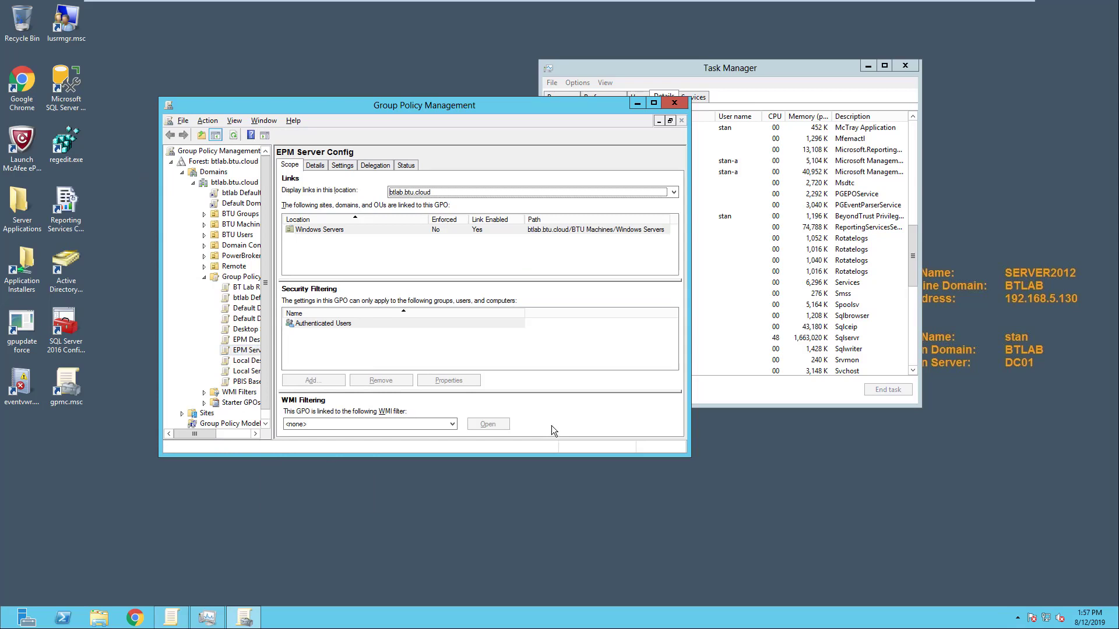
Open Event Viewer and display the Application log under Windows Logs
click(31, 385)
double_click(30, 384)
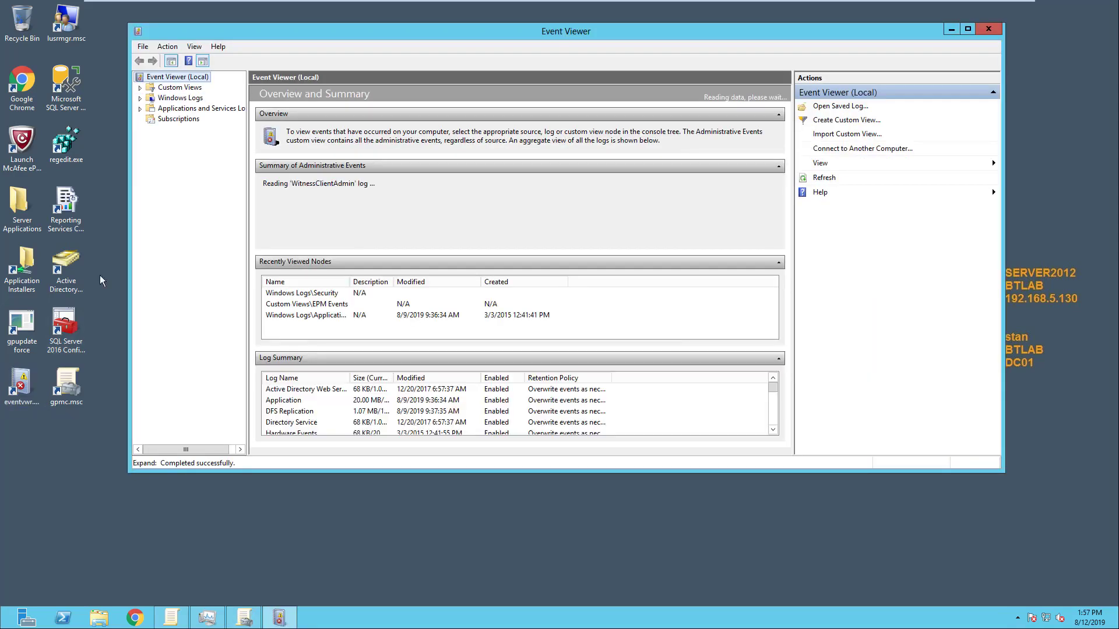
click(140, 98)
click(186, 108)
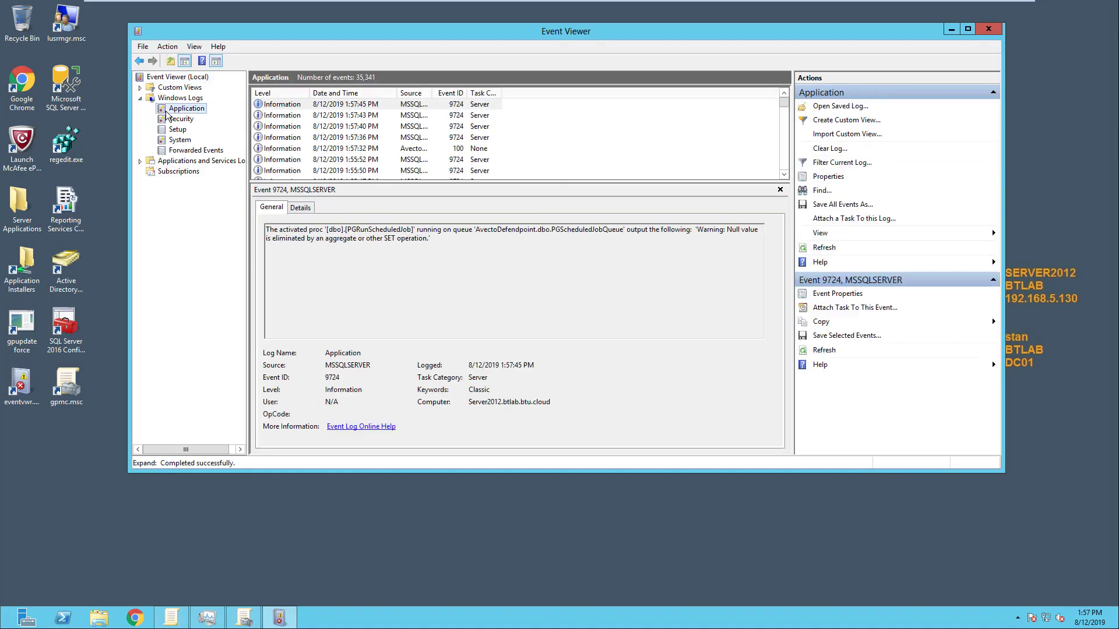
Open the Avecto Defendpoint Service event 100, enlarge its properties window, and highlight the workstyle, application group and user entries
click(273, 149)
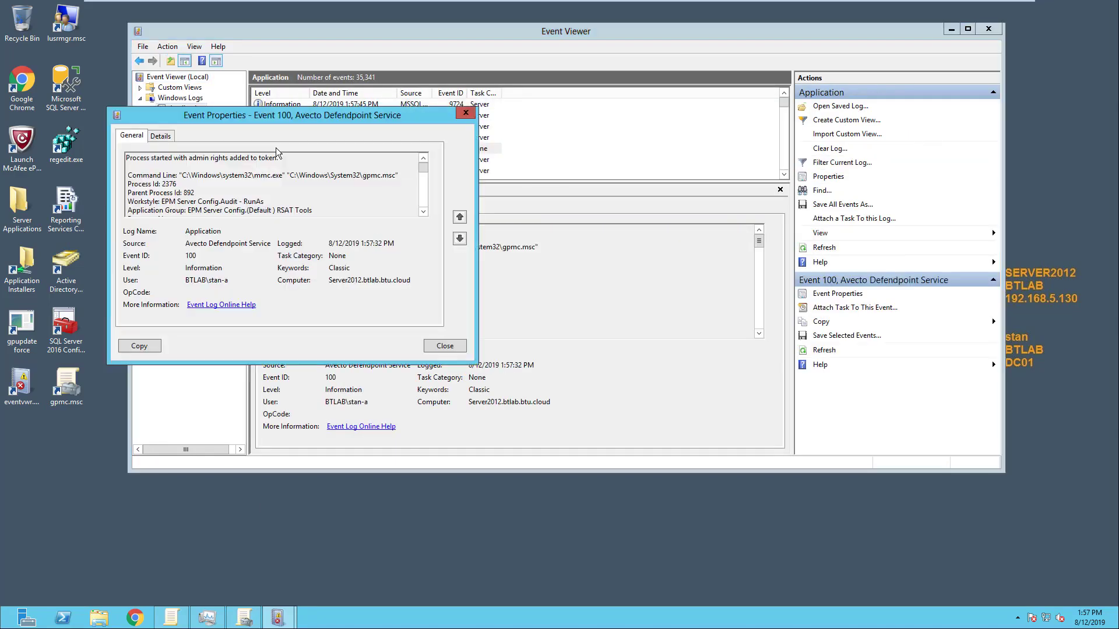
double_click(278, 151)
drag(442, 364, 442, 499)
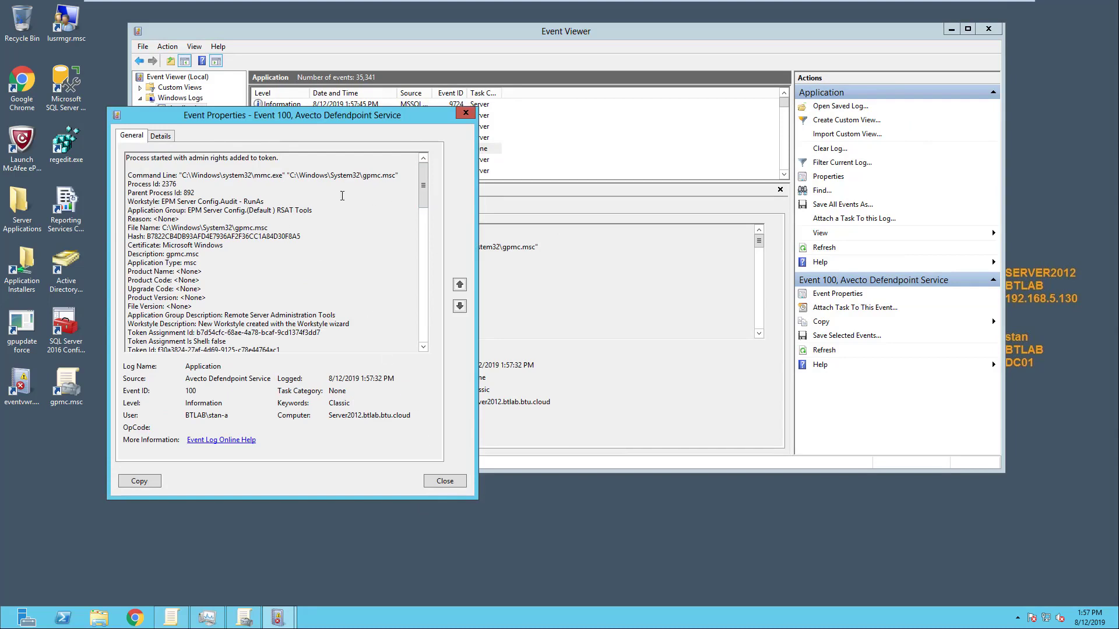
drag(327, 212, 128, 203)
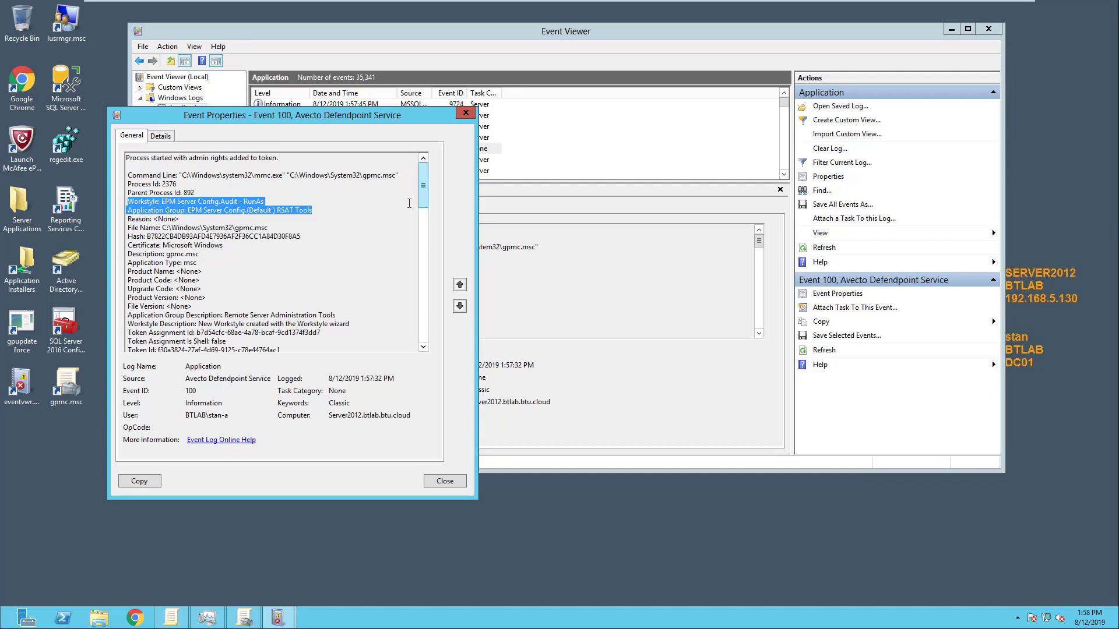
drag(229, 415, 180, 416)
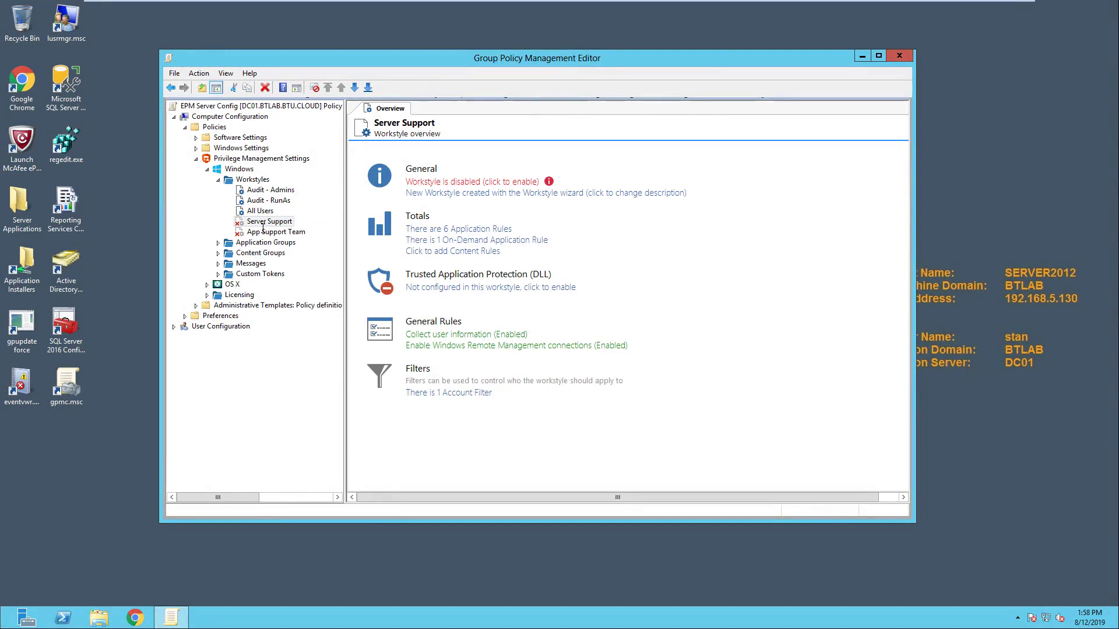
Enable the App Support Team workstyle in the EPM Server Config policy
right_click(270, 232)
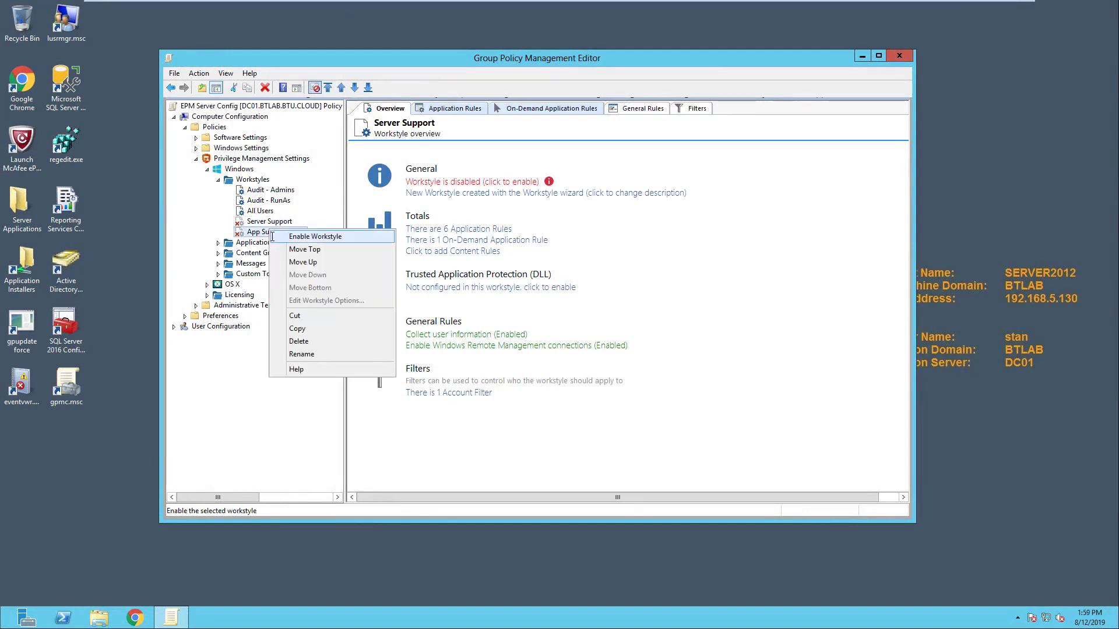
click(272, 235)
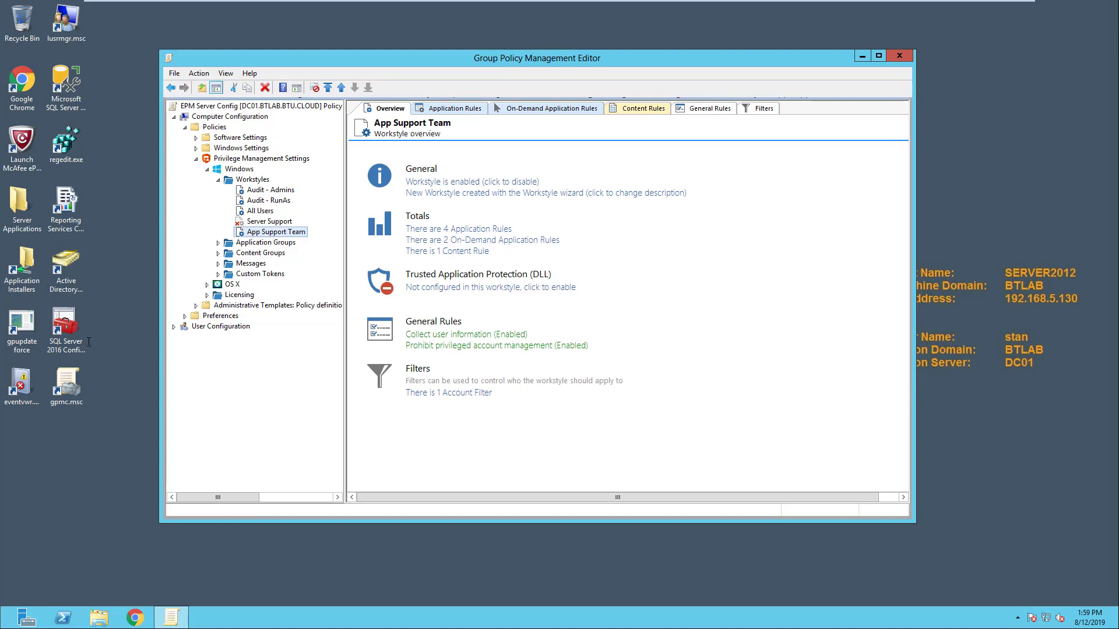